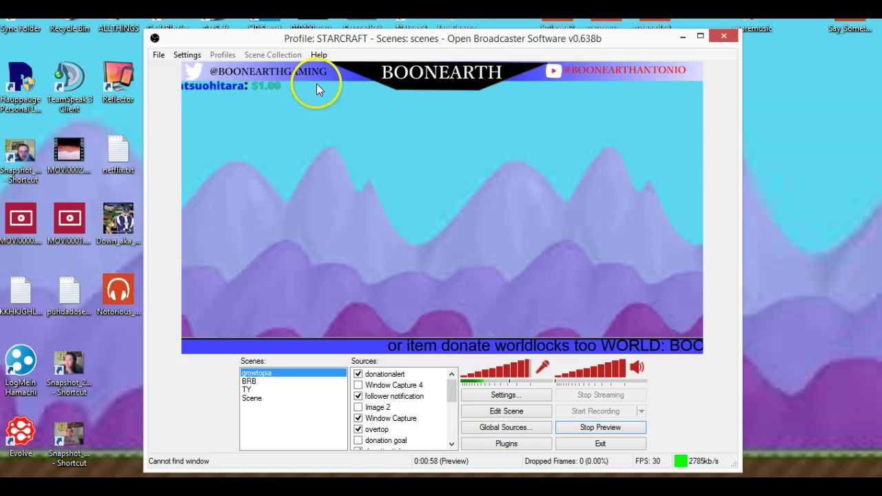
# - Open the Settings window, glance at the Encoding page, then close it again
pyautogui.click(181, 55)
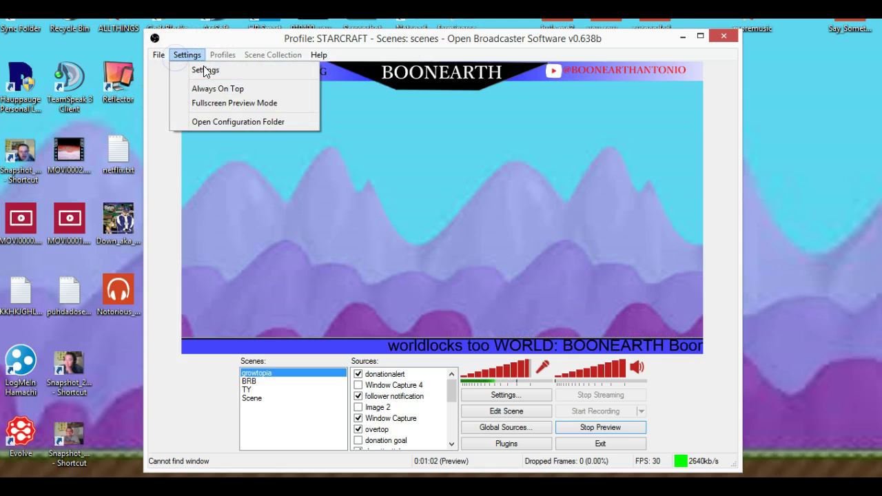
pyautogui.click(179, 56)
pyautogui.click(183, 56)
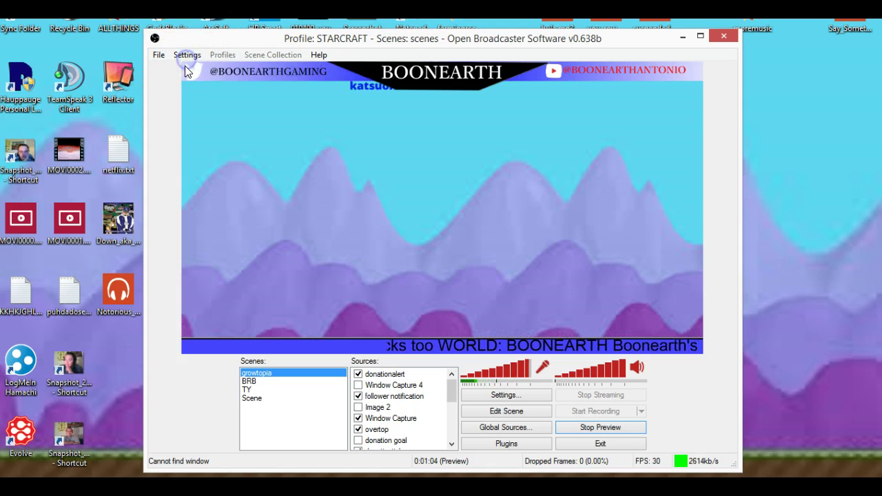
pyautogui.click(186, 58)
pyautogui.click(204, 70)
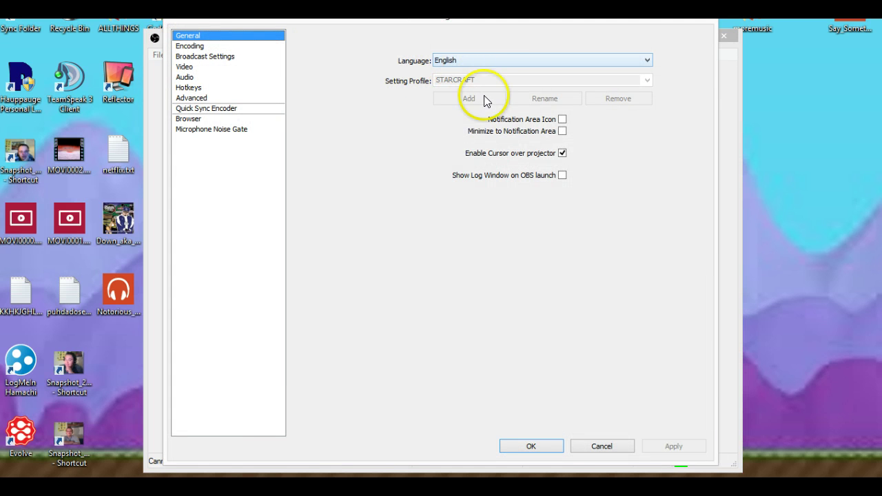
pyautogui.click(197, 44)
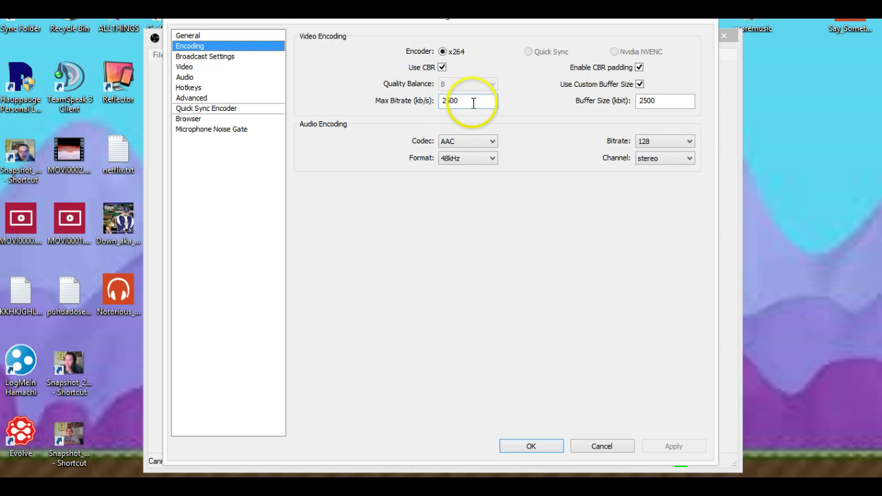
pyautogui.moveTo(473, 102)
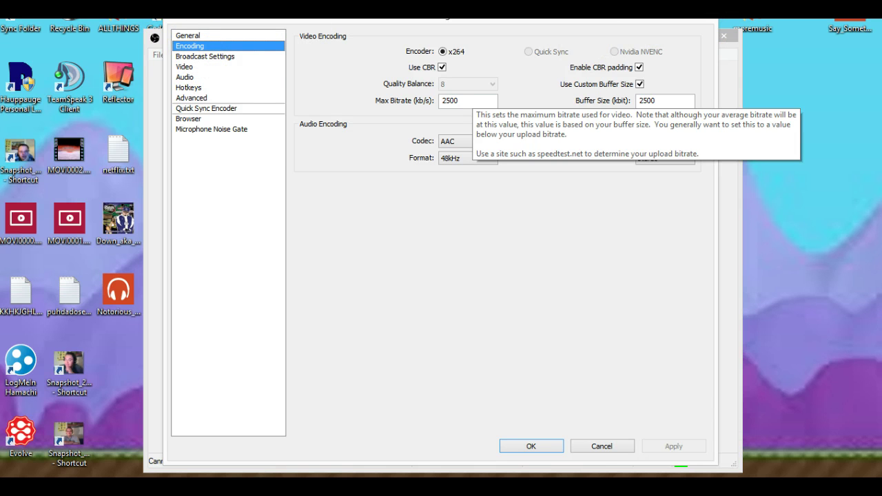
pyautogui.press('Escape')
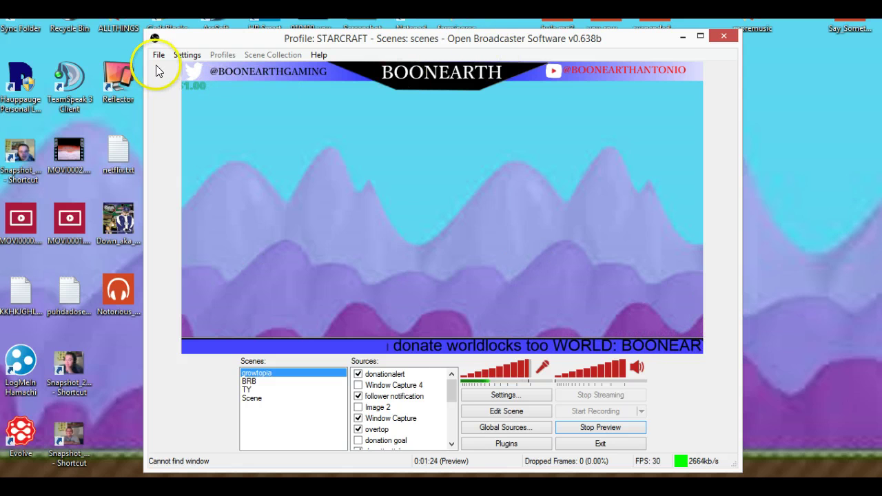
# - Reopen Settings on the General page and keep English as the interface language
pyautogui.click(174, 54)
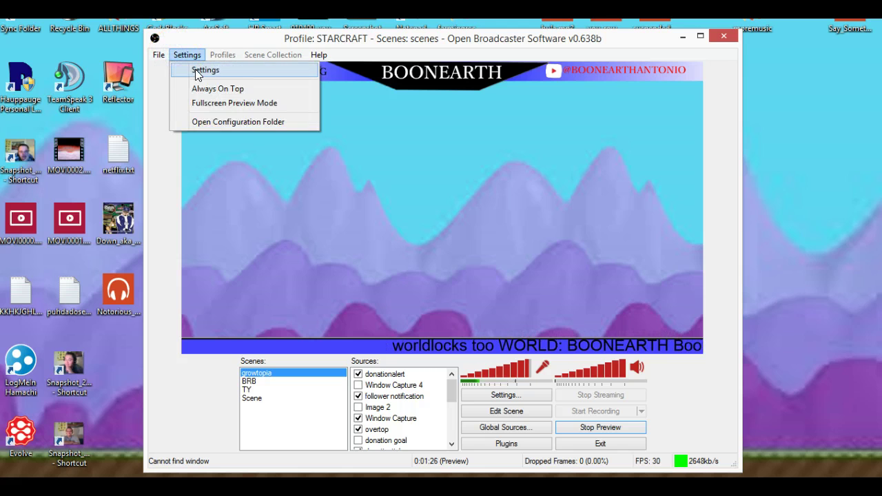
pyautogui.click(195, 69)
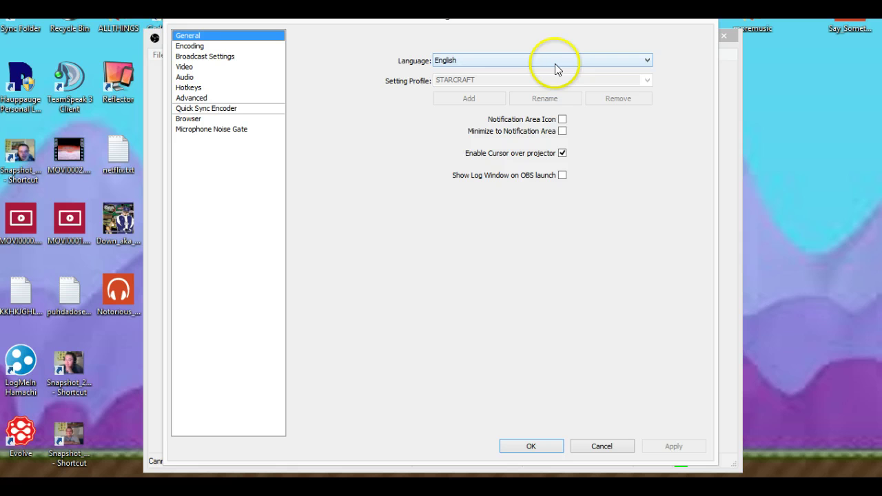
pyautogui.click(457, 61)
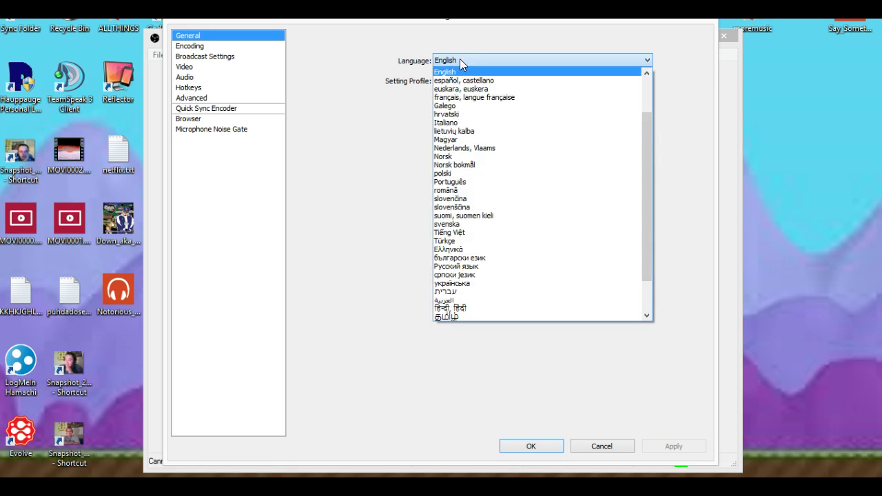
pyautogui.click(459, 61)
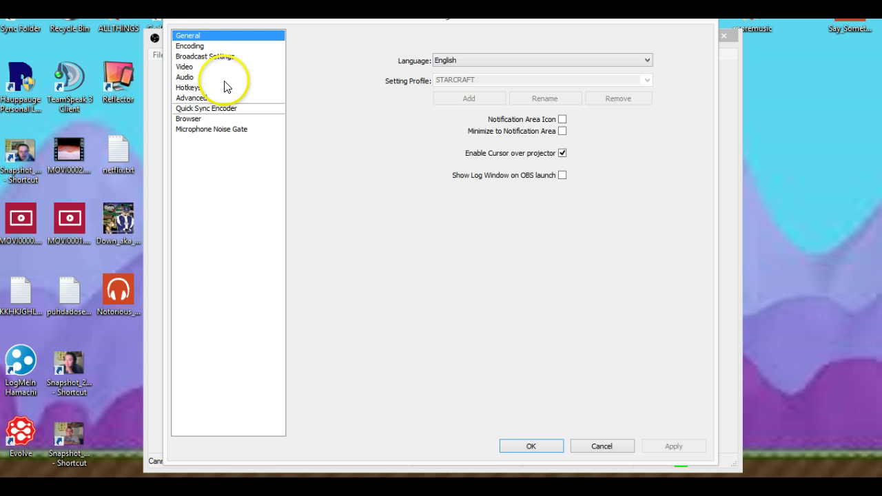
# - Enable Use Custom Buffer Size, keeping Max Bitrate and Buffer Size at 2500
pyautogui.click(202, 48)
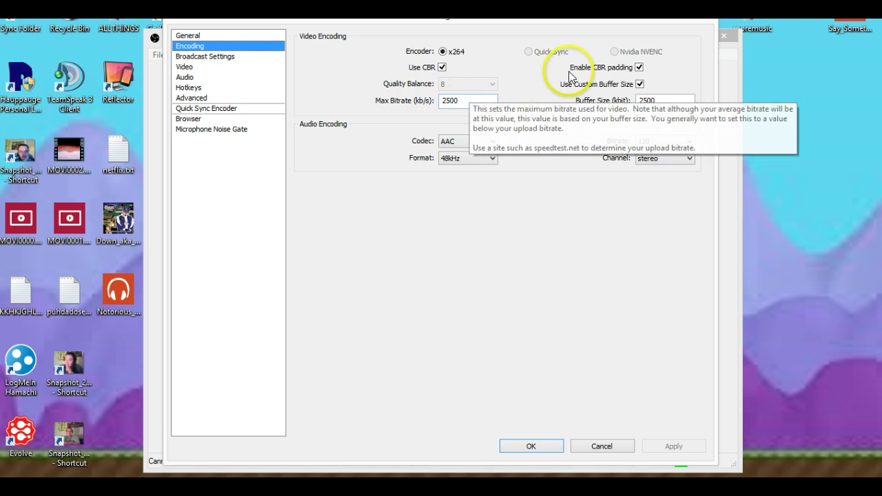
pyautogui.click(640, 84)
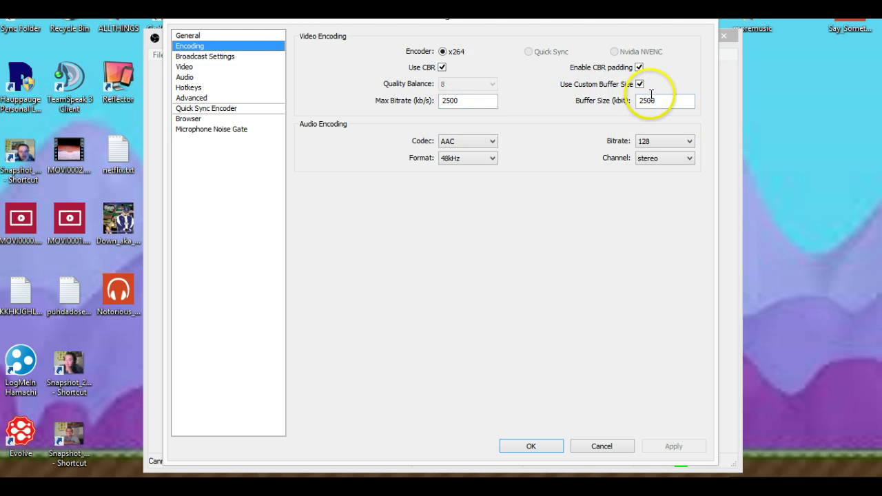
pyautogui.click(221, 58)
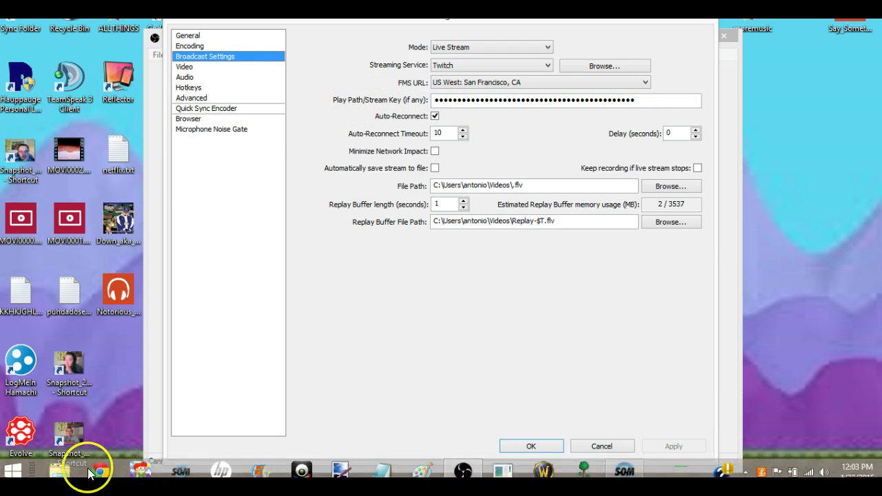
# - Bring up Chrome's jump list of pinned and recent pages from the taskbar
pyautogui.rightClick(103, 470)
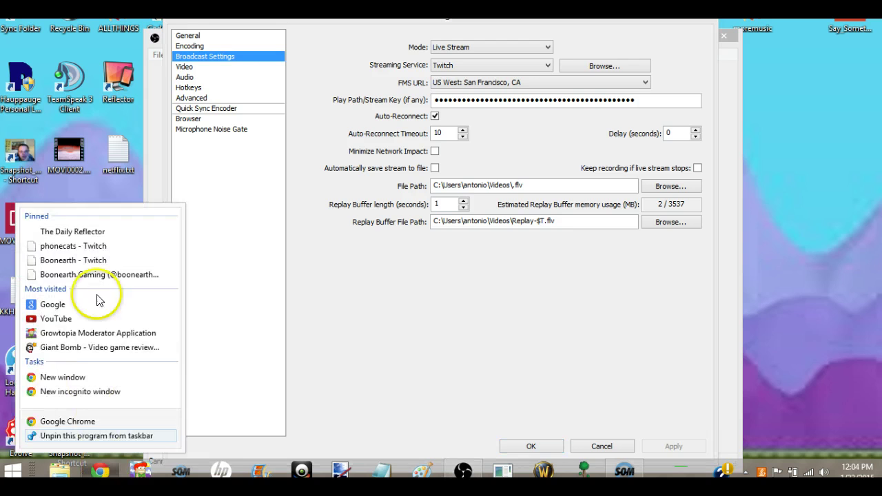
pyautogui.click(82, 261)
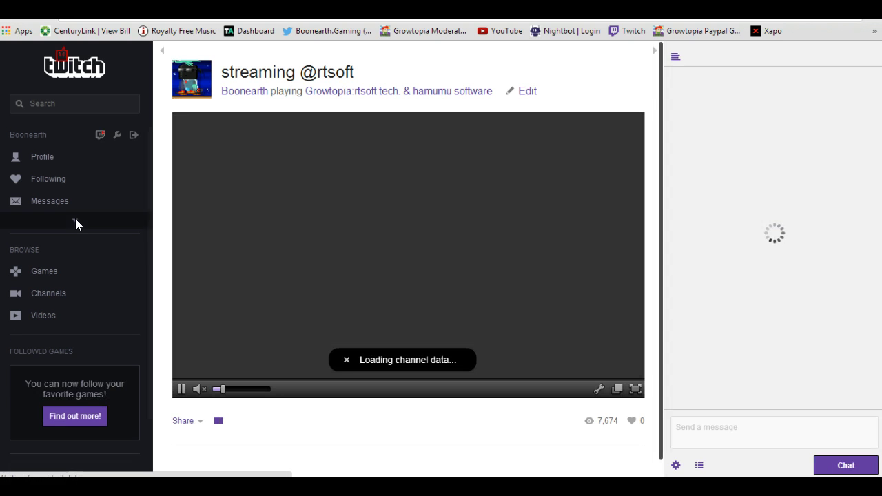
pyautogui.click(76, 220)
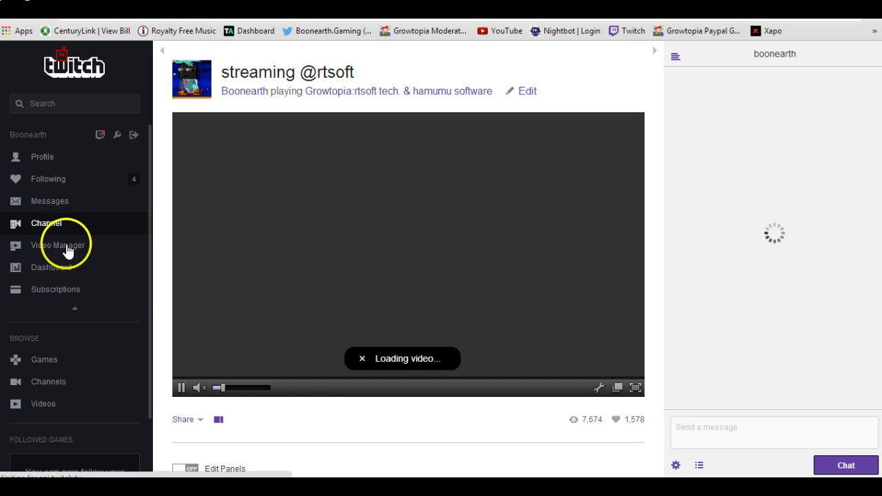
# - Open the Twitch channel dashboard from the account sidebar
pyautogui.click(55, 268)
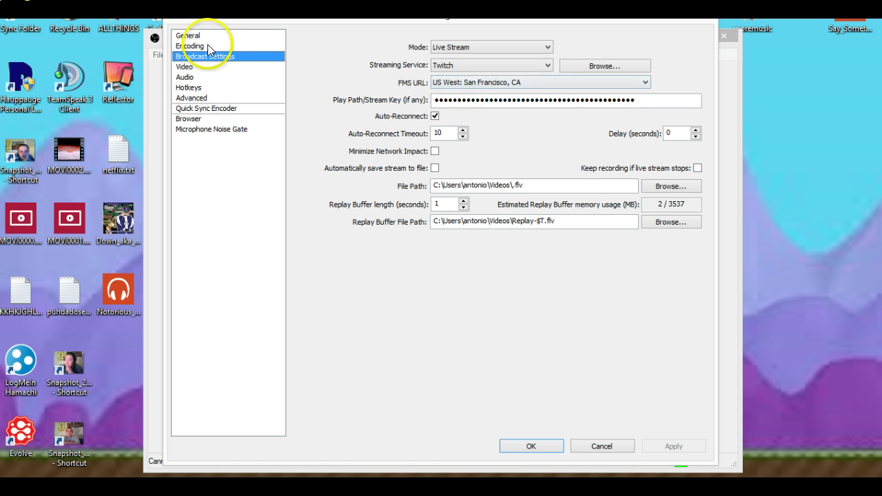
# - Check the 1366×768, 30 FPS video settings, then move to the Audio page
pyautogui.click(191, 68)
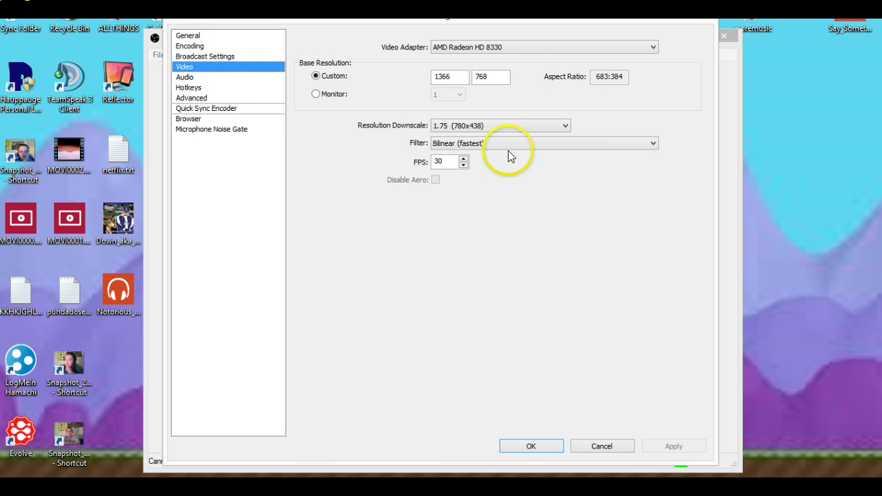
pyautogui.click(445, 161)
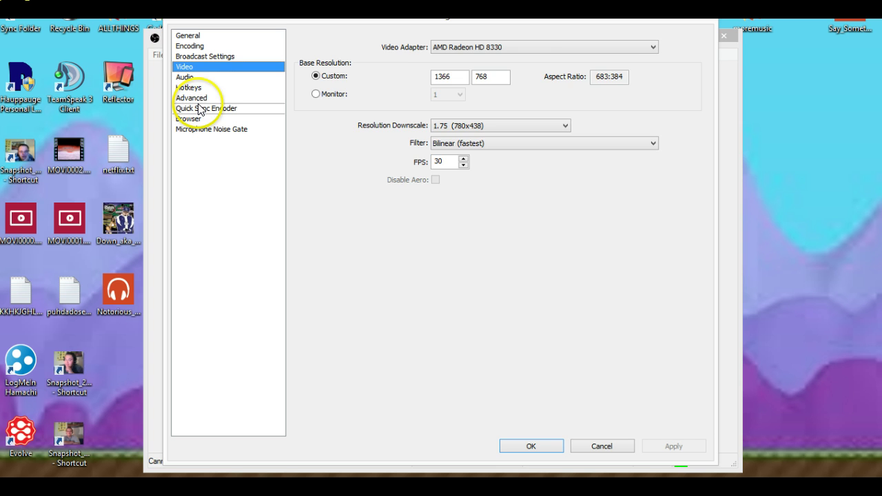
pyautogui.click(184, 77)
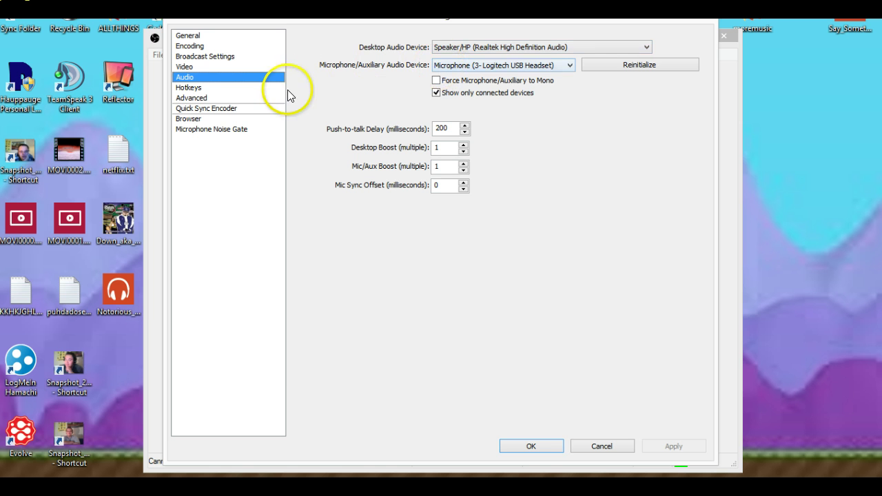
# - Keep the Logitech USB Headset as microphone and go to Hotkeys without applying changes
pyautogui.click(487, 65)
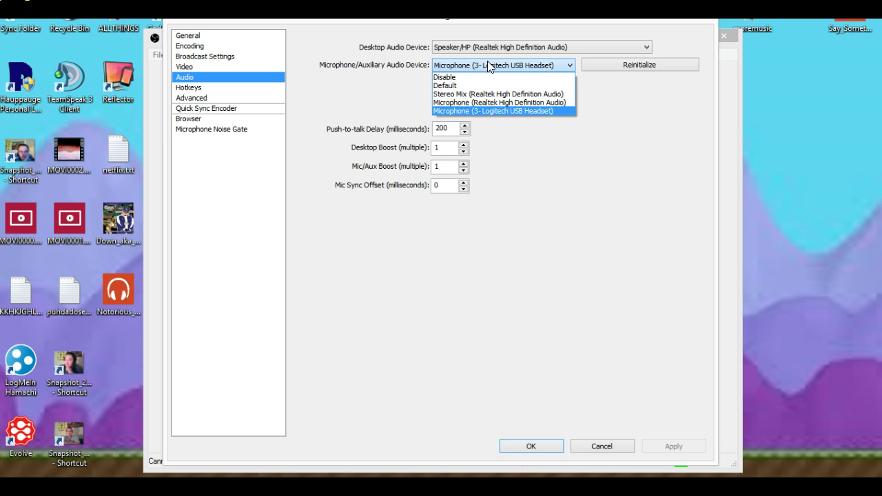
pyautogui.click(492, 110)
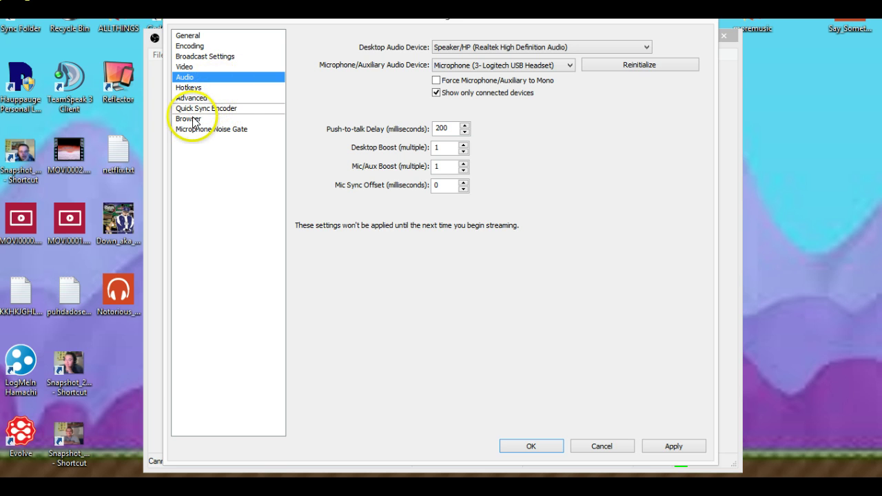
pyautogui.click(196, 88)
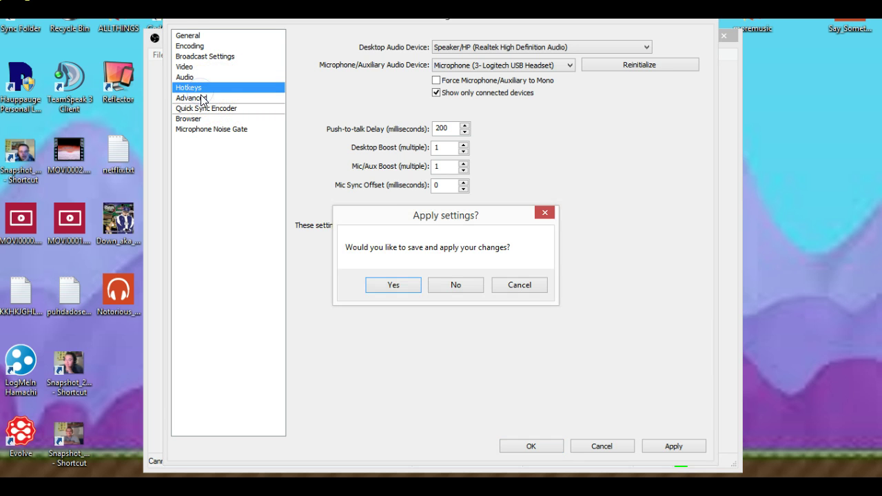
pyautogui.click(480, 285)
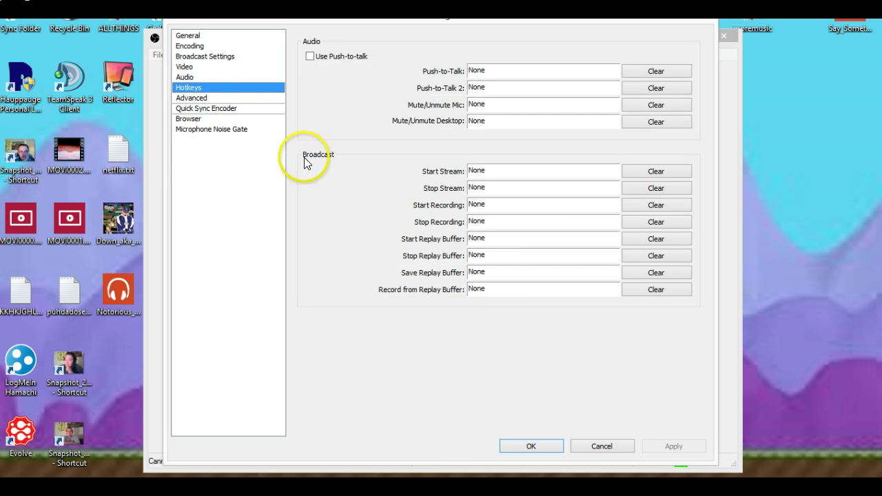
# - Review the Advanced page: ultrafast x264 preset, main profile, 2-second keyframe interval
pyautogui.click(196, 100)
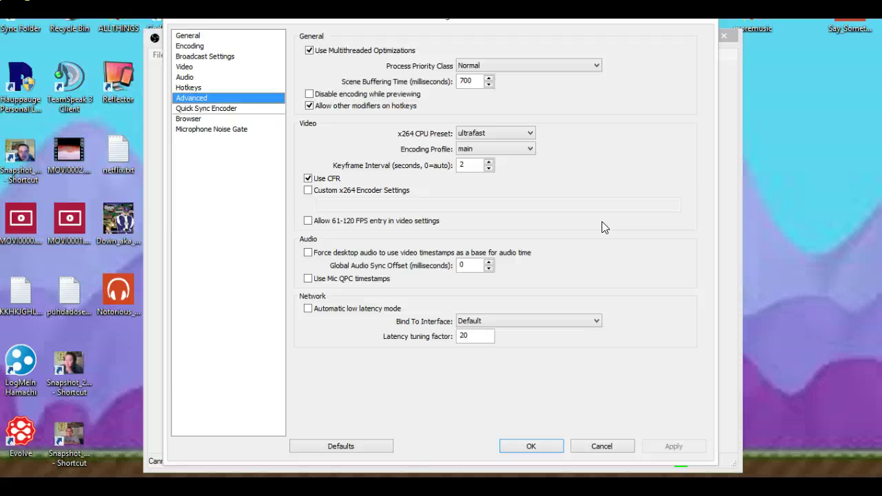
pyautogui.click(638, 205)
# - Look over Quick Sync Encoder, Microphone Noise Gate and Browser pages, then cancel the settings
pyautogui.click(207, 108)
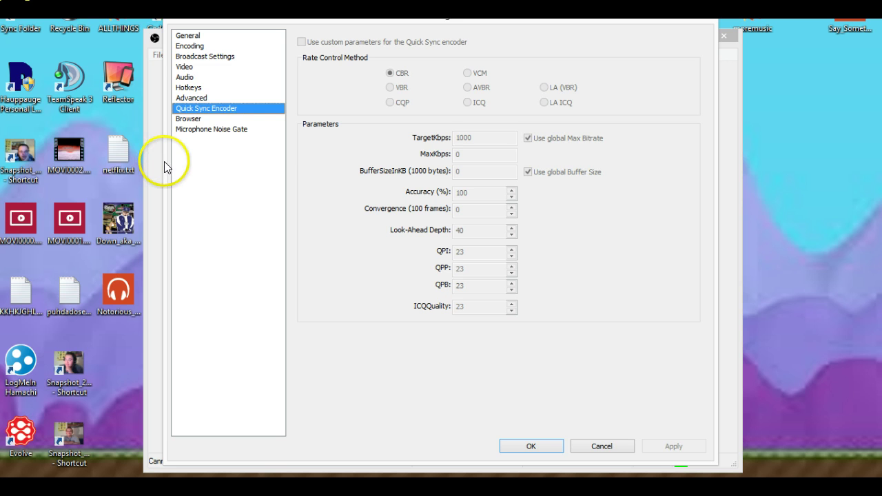
pyautogui.click(201, 128)
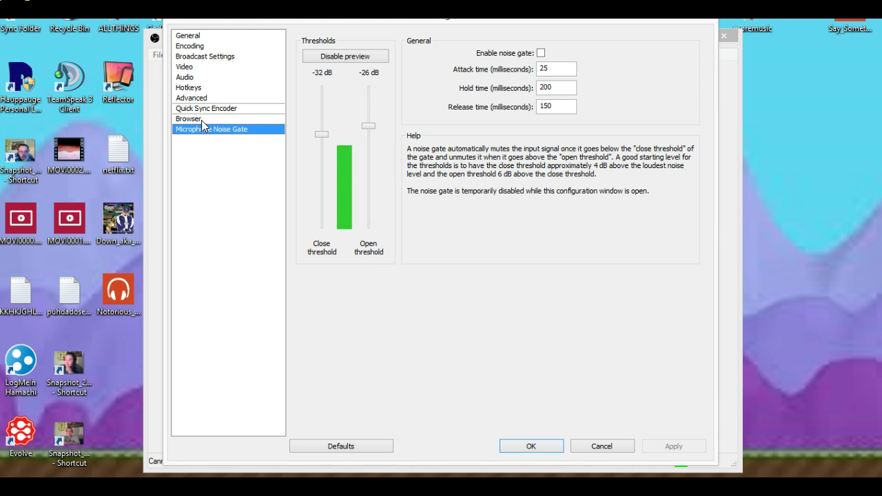
pyautogui.click(200, 120)
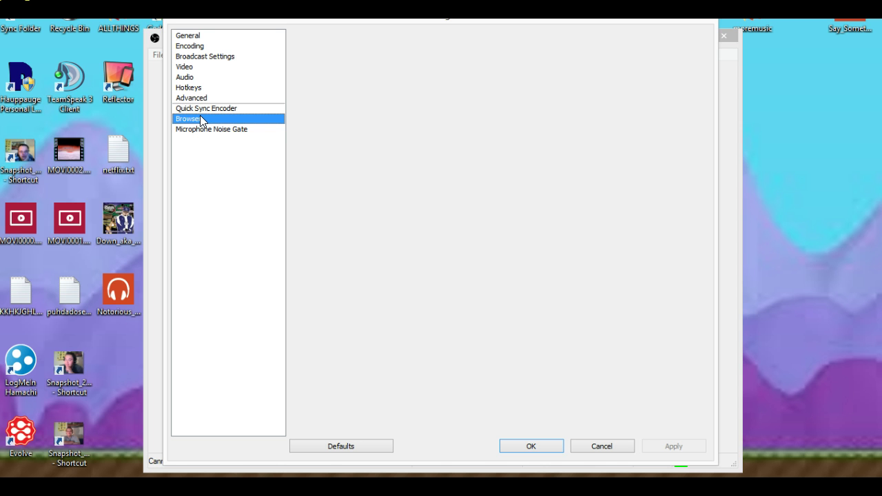
pyautogui.click(592, 446)
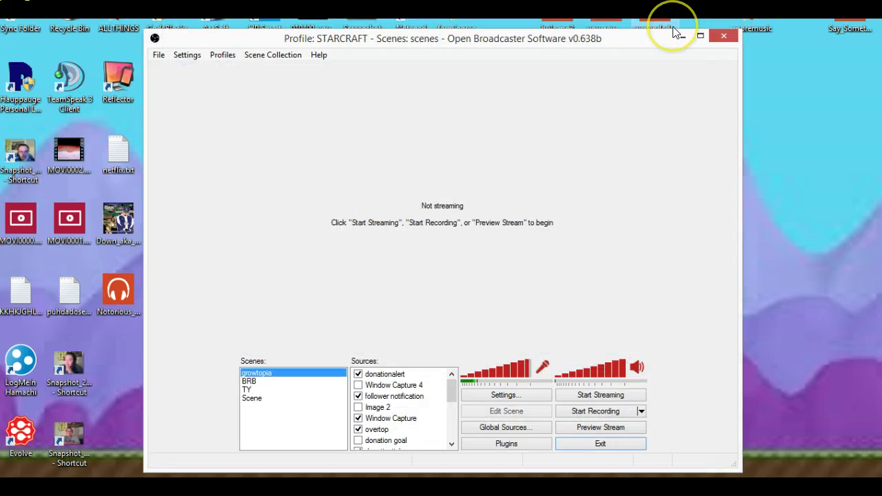
# - Minimize and restore OBS, then start a stream preview of the growtopia scene
pyautogui.click(678, 34)
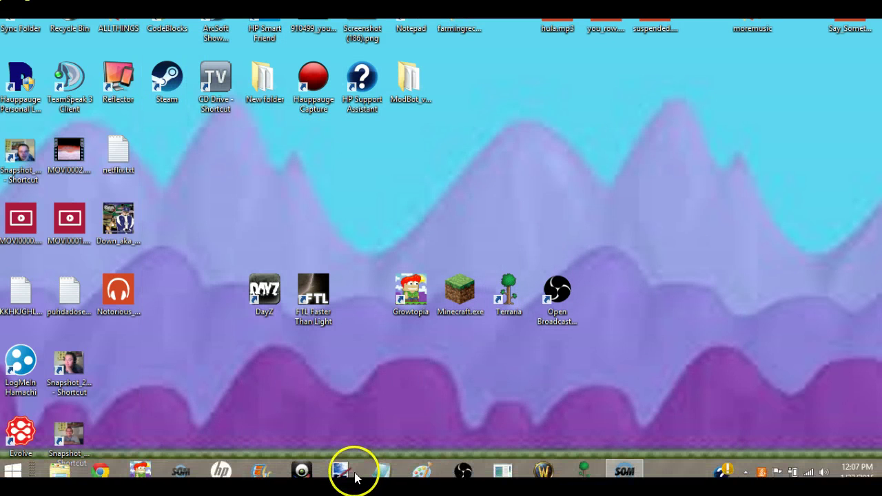
pyautogui.click(457, 473)
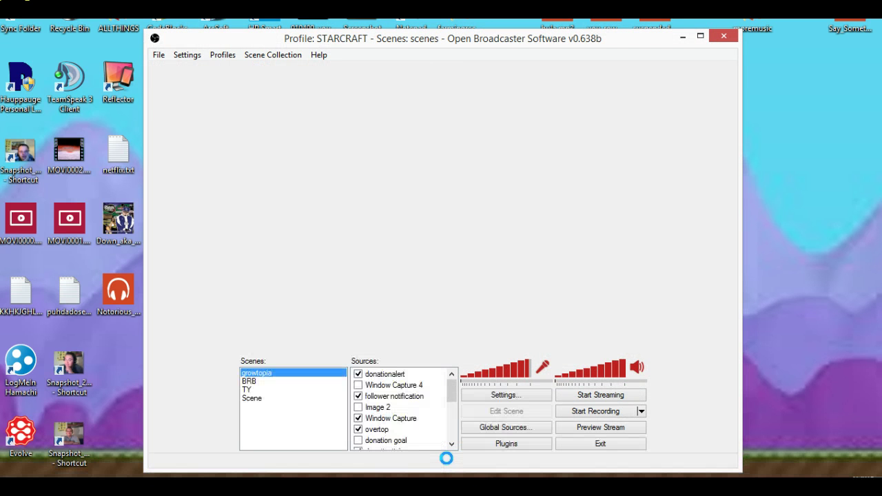
pyautogui.click(619, 429)
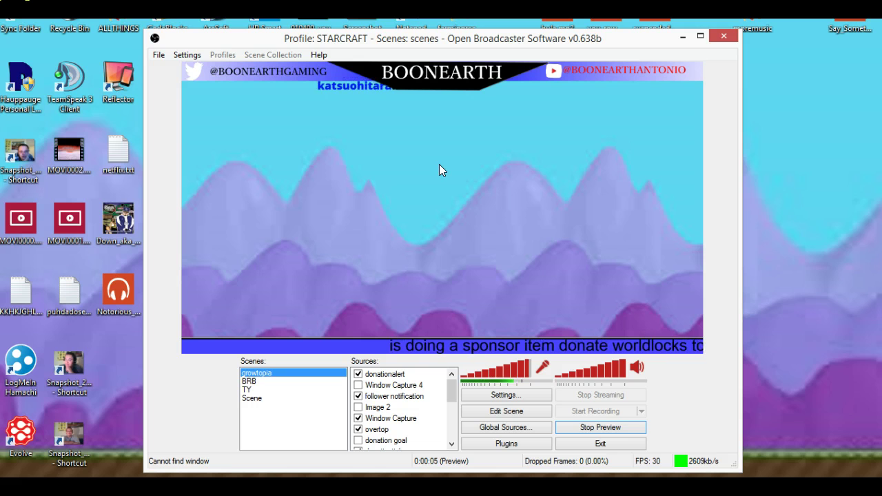
# - Create a new scene named 'gttest' from the Scenes list, replacing a mistyped name
pyautogui.rightClick(255, 400)
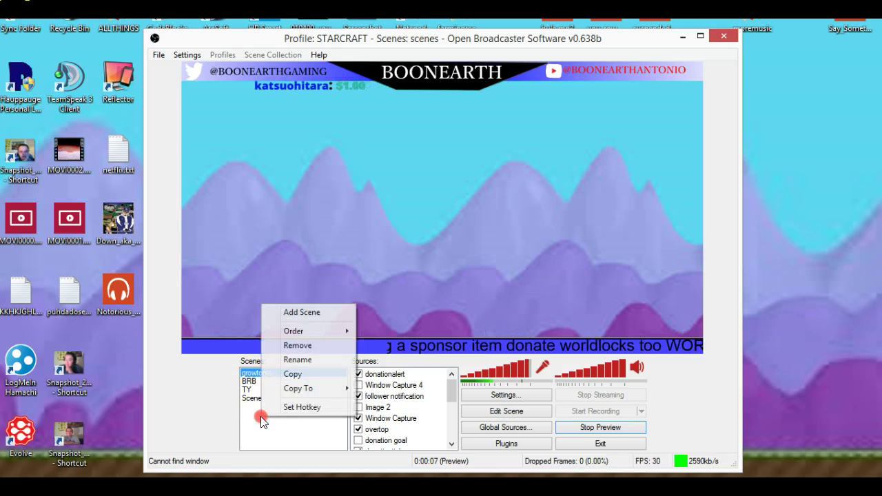
pyautogui.click(283, 313)
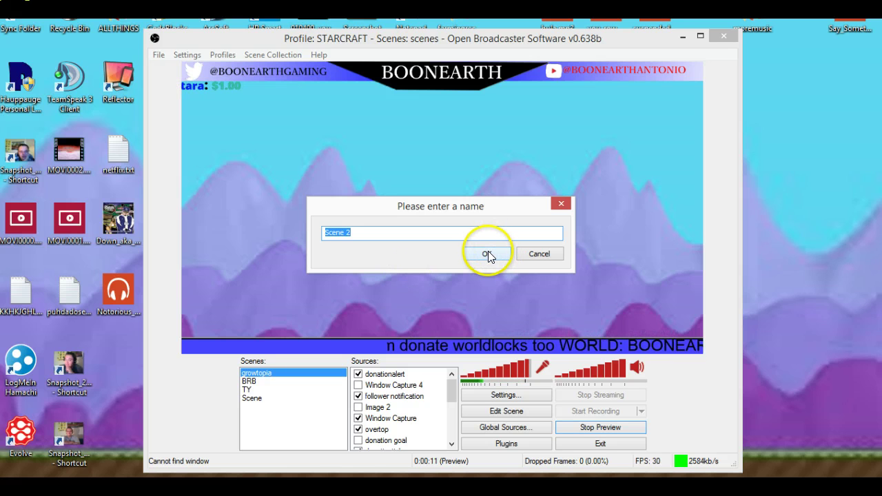
pyautogui.press('BackSpace')
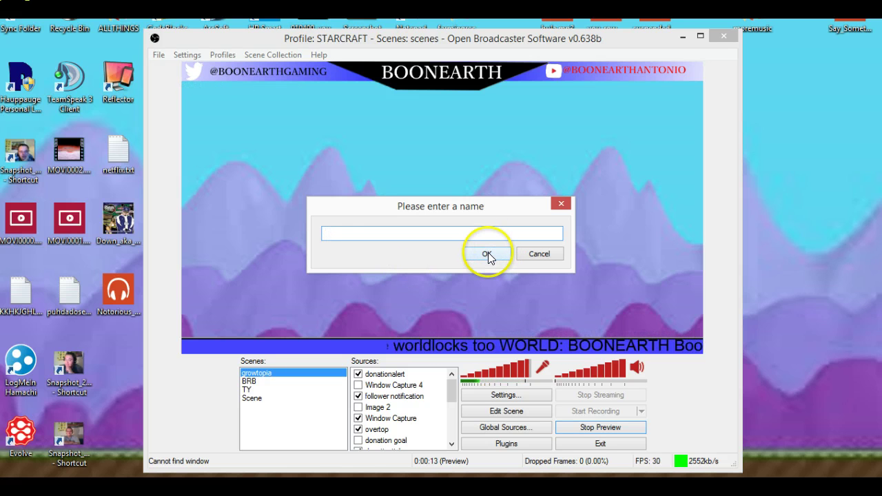
pyautogui.write('growtopiatre')
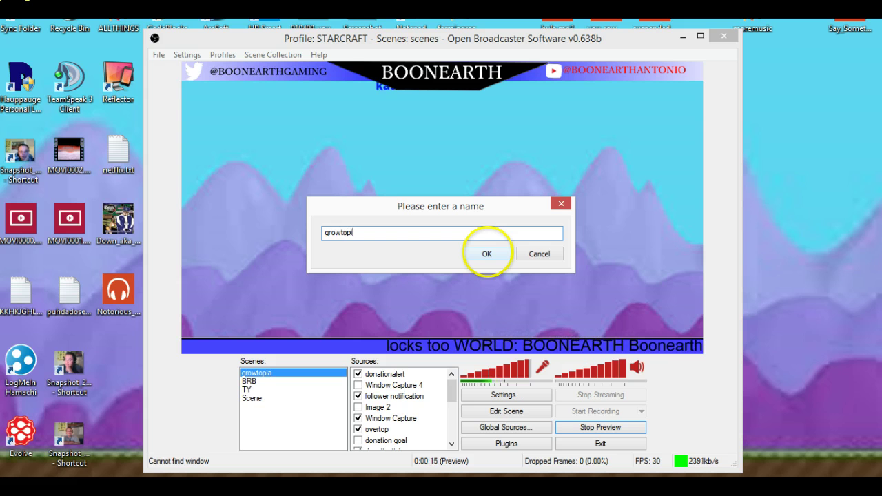
pyautogui.press('BackSpace')
pyautogui.press('BackSpace')
pyautogui.press('BackSpace')
pyautogui.press('BackSpace')
pyautogui.press('BackSpace')
pyautogui.press('BackSpace')
pyautogui.press('BackSpace')
pyautogui.press('BackSpace')
pyautogui.press('BackSpace')
pyautogui.press('BackSpace')
pyautogui.press('BackSpace')
pyautogui.press('BackSpace')
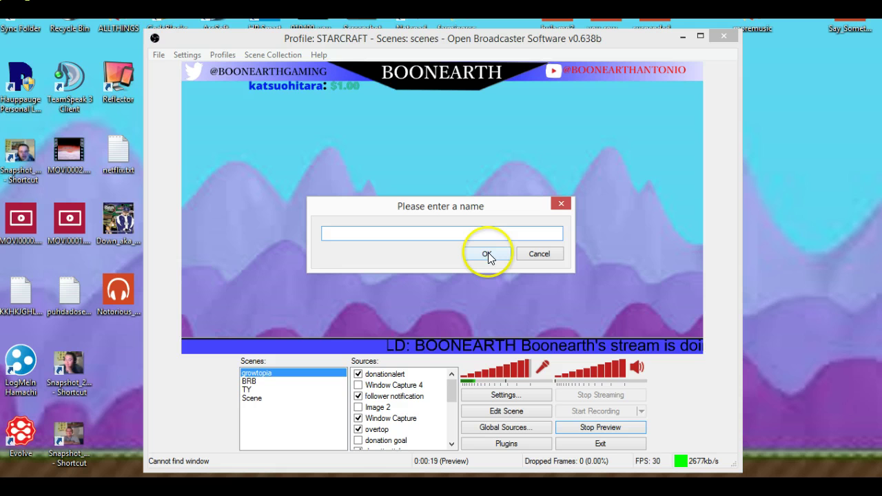
pyautogui.write('gttest')
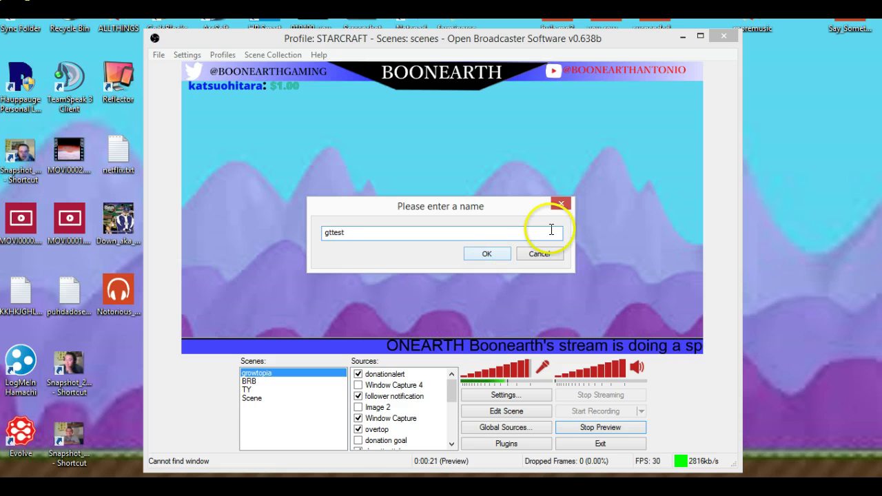
pyautogui.click(491, 256)
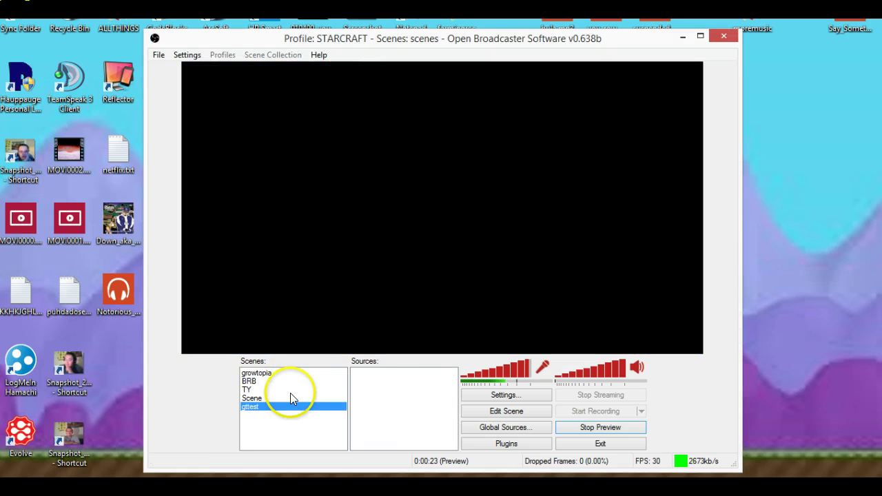
# - Add a Window Capture source named 'gt' to the gttest scene
pyautogui.rightClick(367, 388)
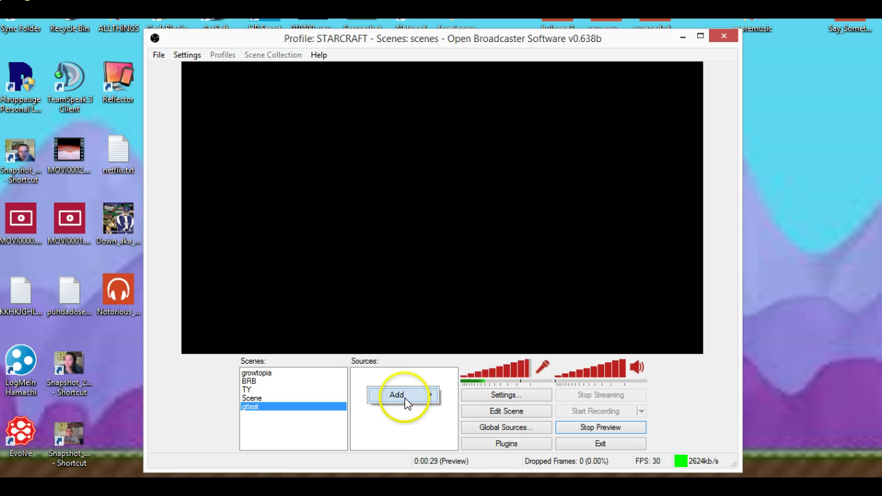
pyautogui.moveTo(405, 398)
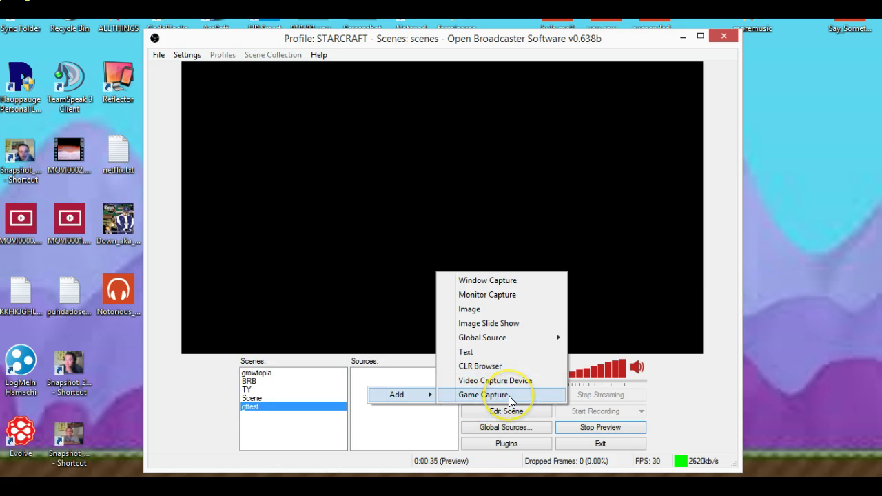
pyautogui.click(485, 282)
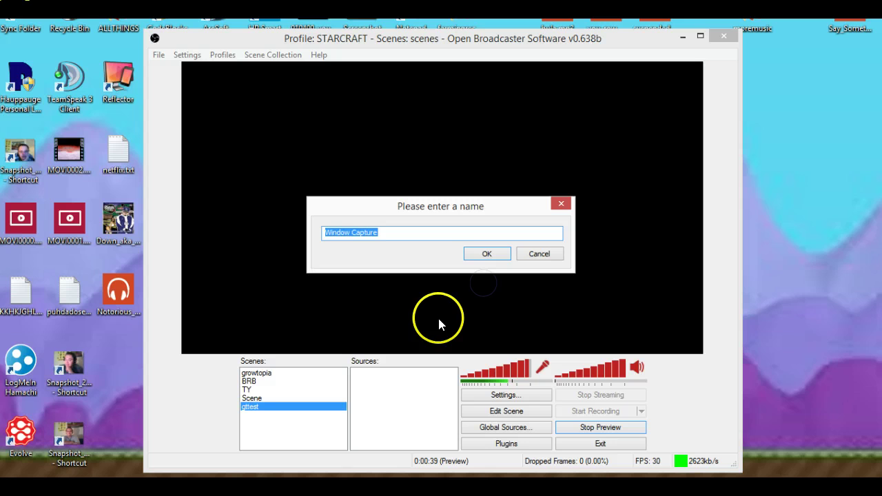
pyautogui.write('gt')
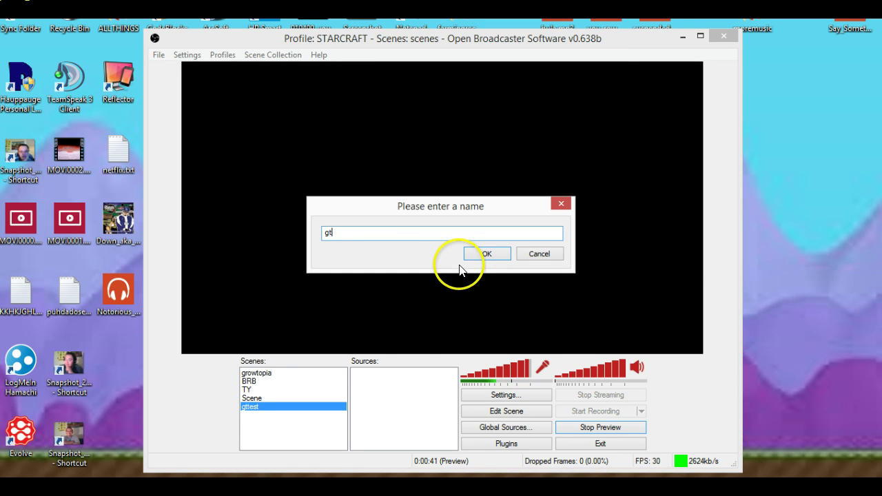
pyautogui.click(475, 257)
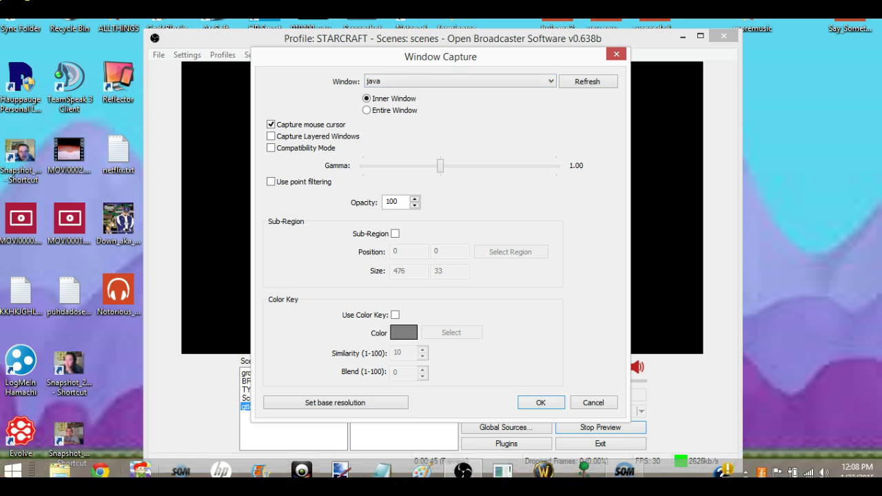
# - Choose the Growtopia window as the gt capture's target after refreshing the window list, and confirm
pyautogui.click(407, 27)
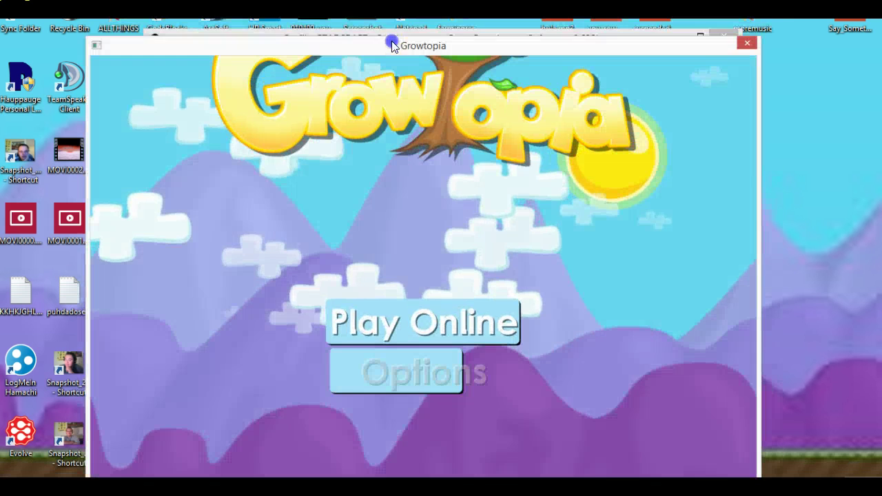
pyautogui.moveTo(329, 35); pyautogui.dragTo(536, 34)
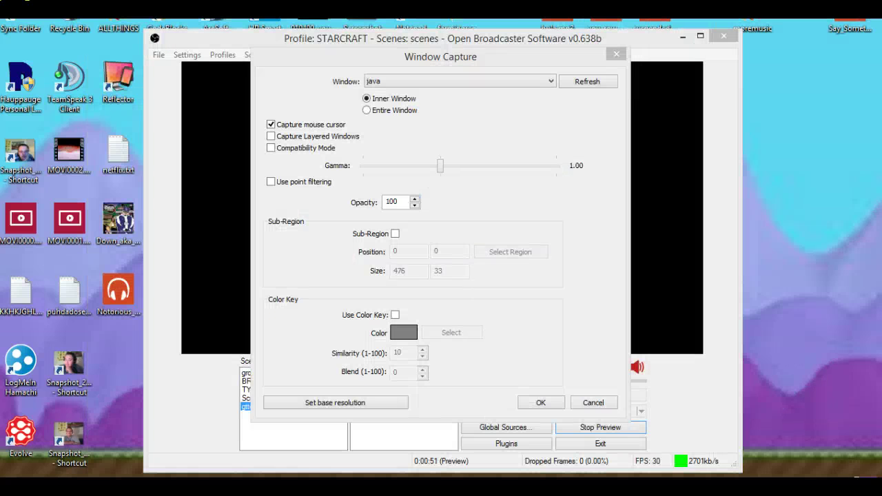
pyautogui.click(437, 82)
pyautogui.click(566, 81)
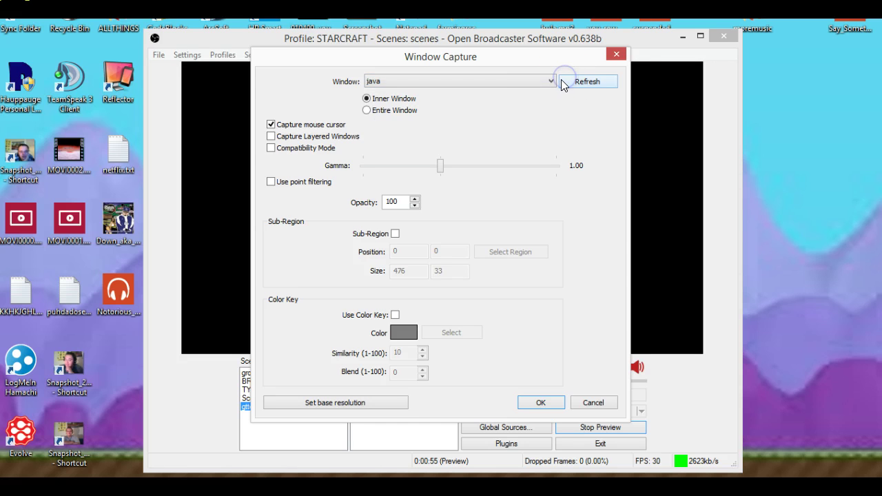
pyautogui.click(526, 82)
pyautogui.click(452, 134)
pyautogui.click(551, 82)
pyautogui.click(441, 138)
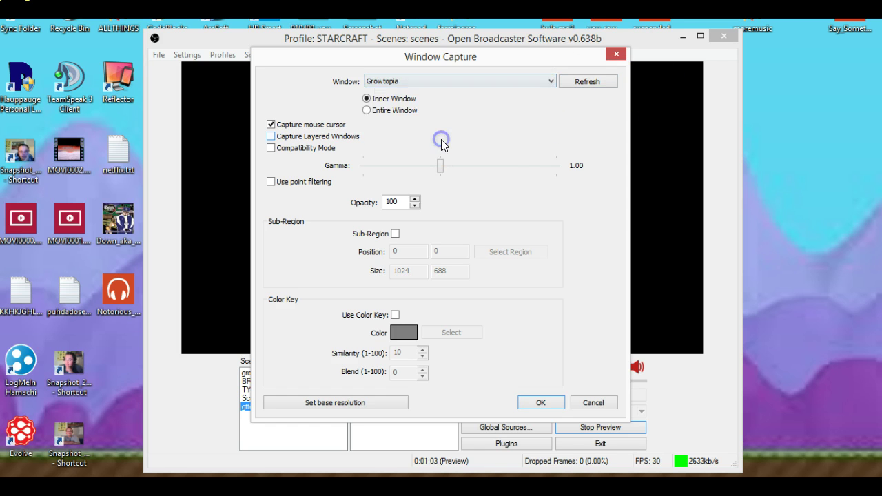
pyautogui.click(556, 403)
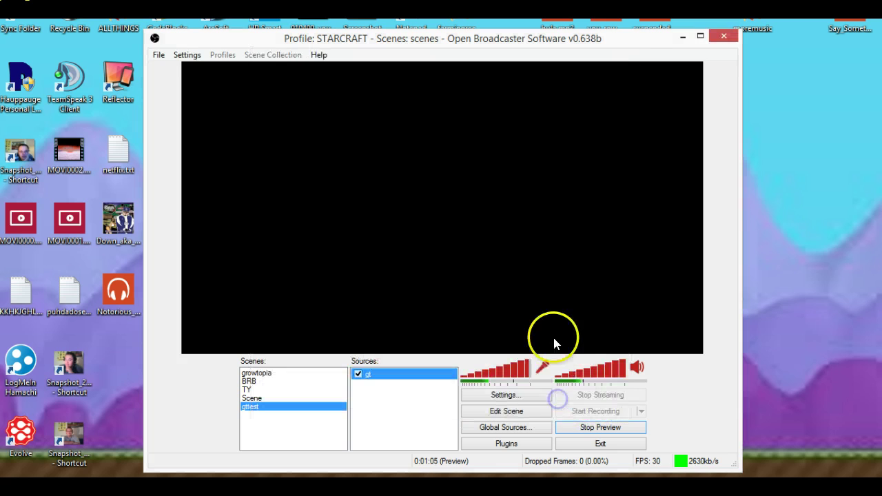
# - Remove the gt window capture source from the gttest scene
pyautogui.rightClick(370, 373)
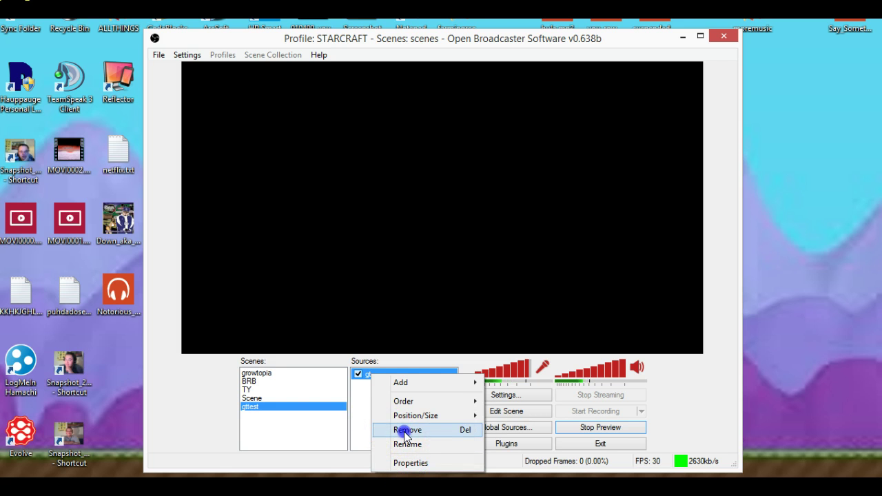
pyautogui.click(407, 430)
pyautogui.click(461, 285)
# - Add a new Game Capture source named 'gt'
pyautogui.rightClick(371, 373)
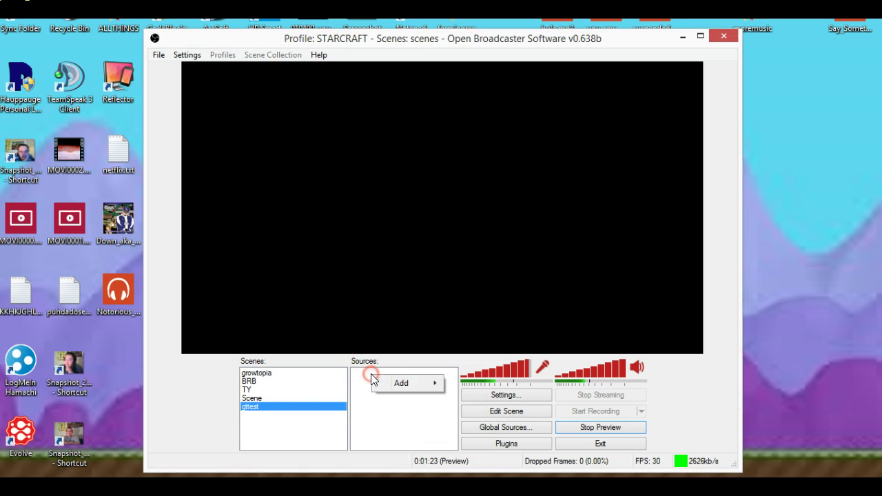
pyautogui.click(391, 379)
pyautogui.click(457, 383)
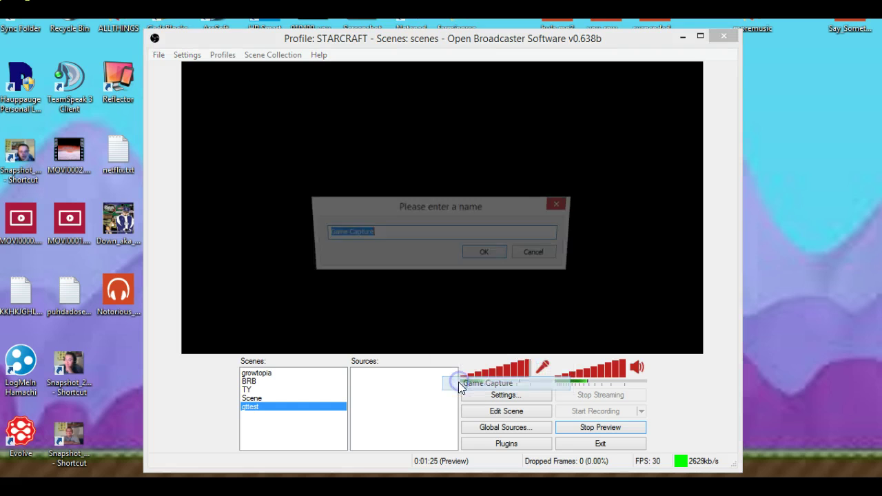
pyautogui.write('gt')
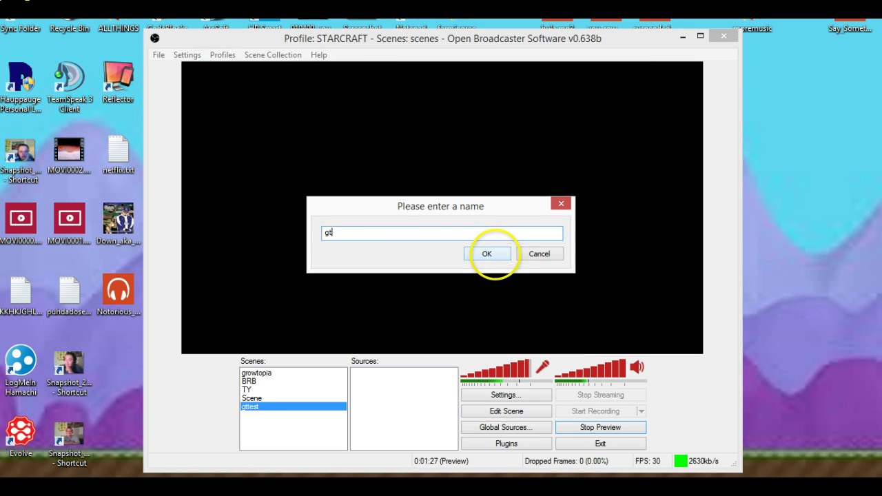
pyautogui.click(486, 254)
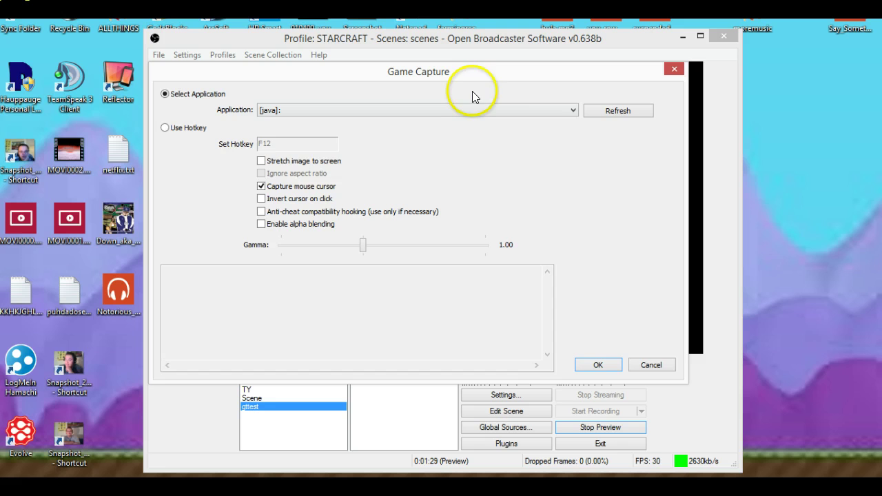
pyautogui.click(459, 110)
pyautogui.click(404, 164)
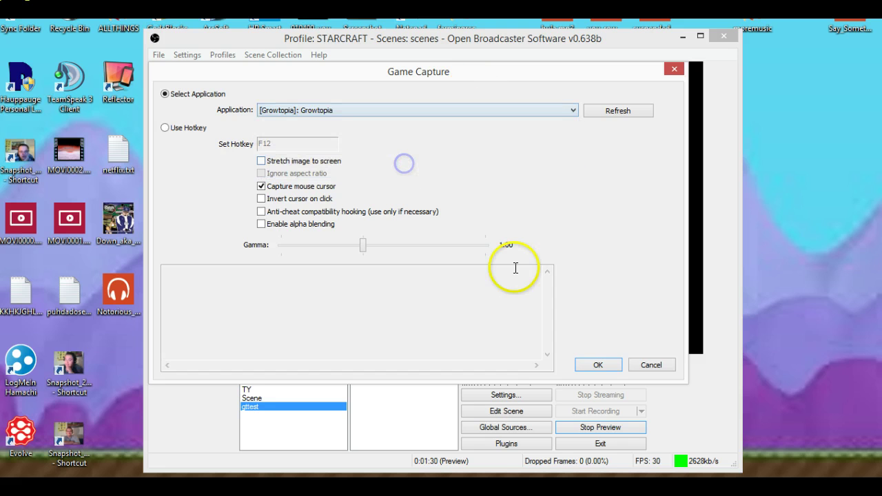
pyautogui.click(598, 360)
pyautogui.click(404, 401)
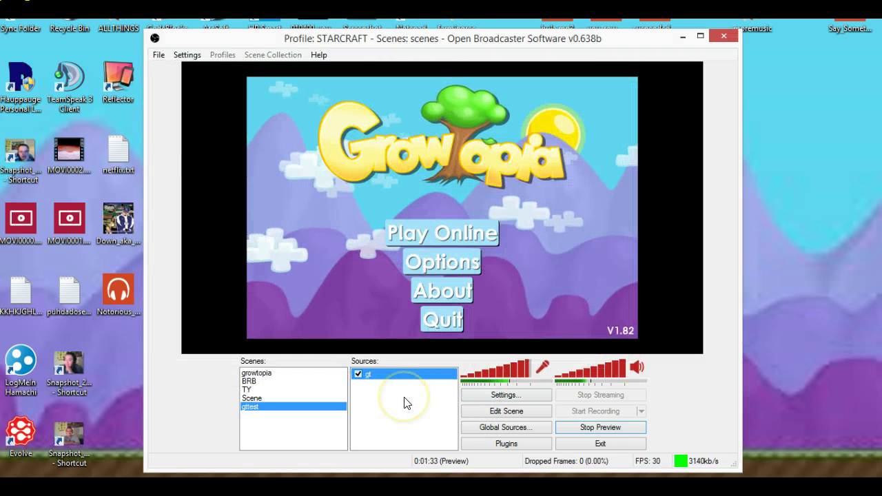
pyautogui.click(398, 380)
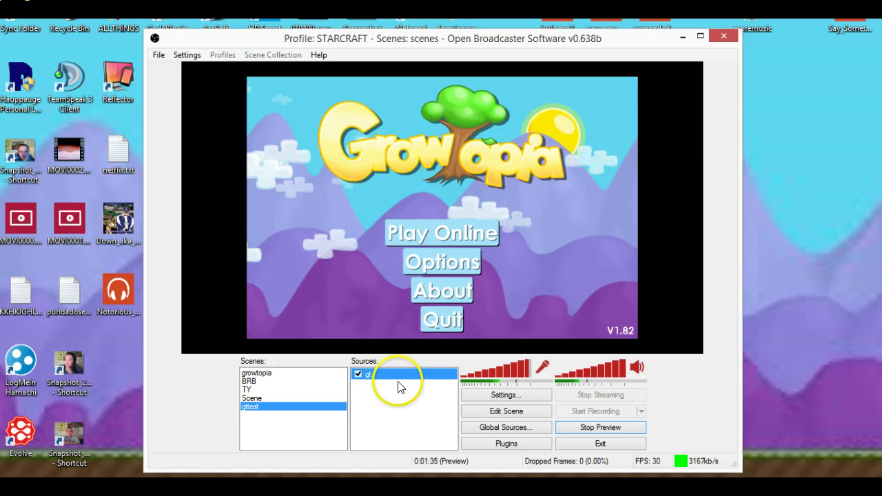
pyautogui.rightClick(384, 404)
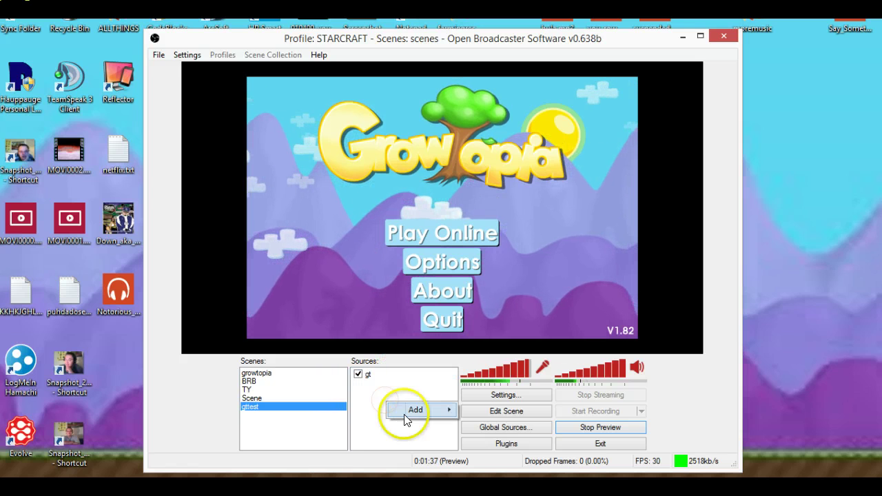
pyautogui.click(436, 409)
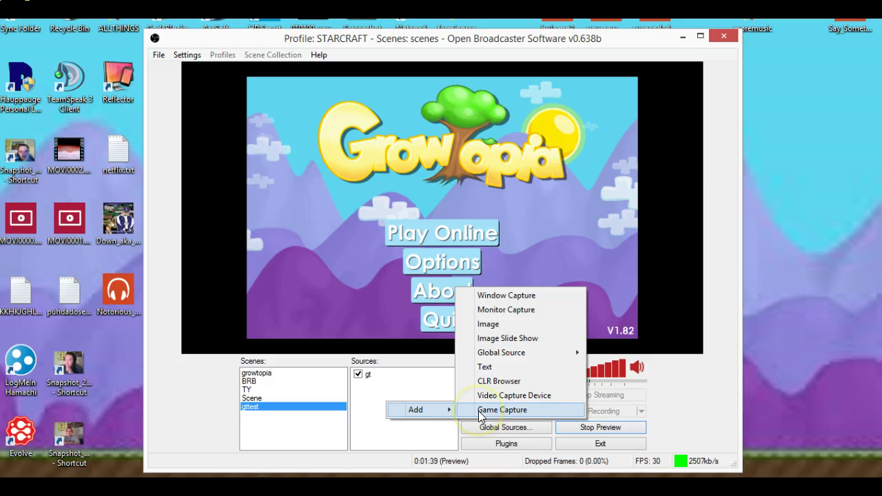
pyautogui.click(416, 436)
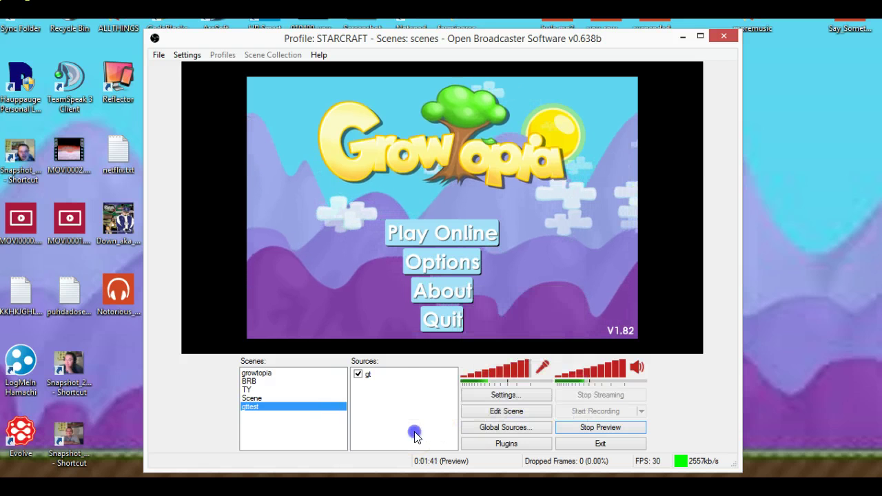
pyautogui.rightClick(396, 392)
pyautogui.click(422, 400)
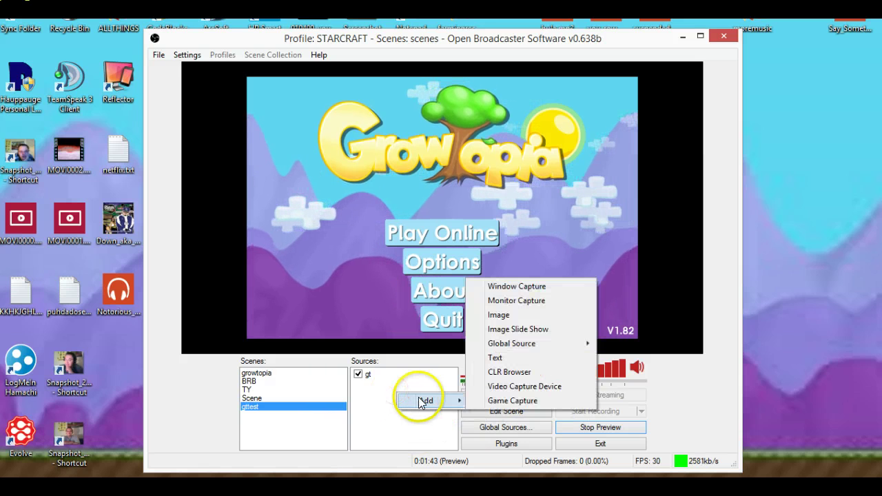
pyautogui.click(482, 402)
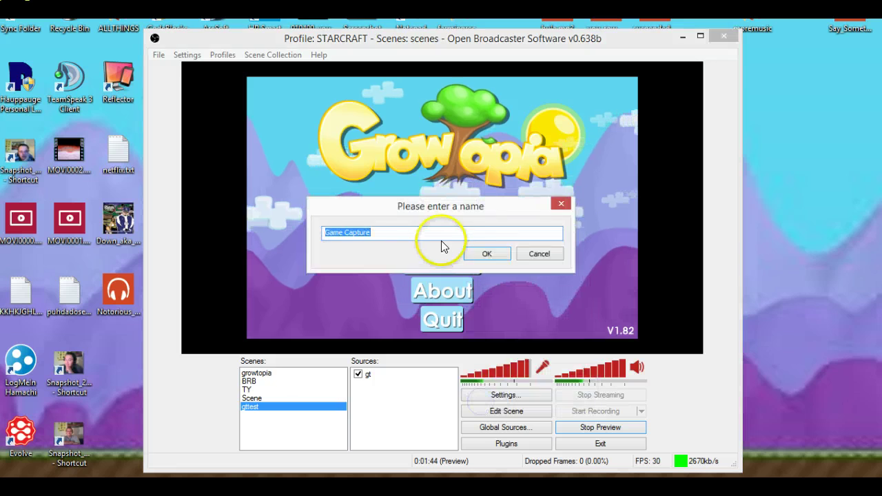
pyautogui.click(487, 254)
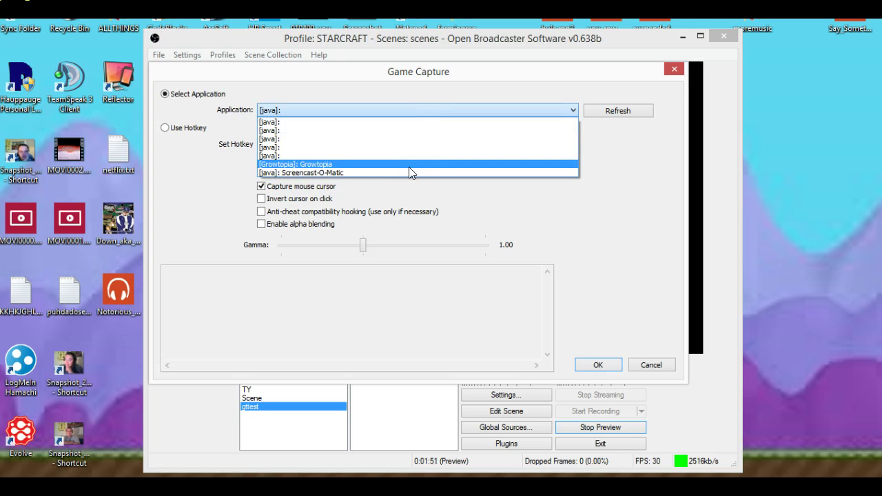
pyautogui.click(650, 250)
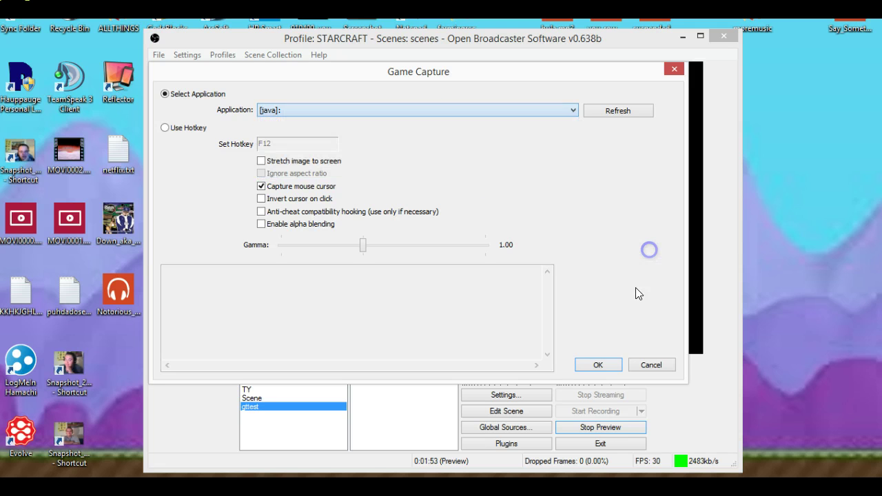
pyautogui.click(651, 366)
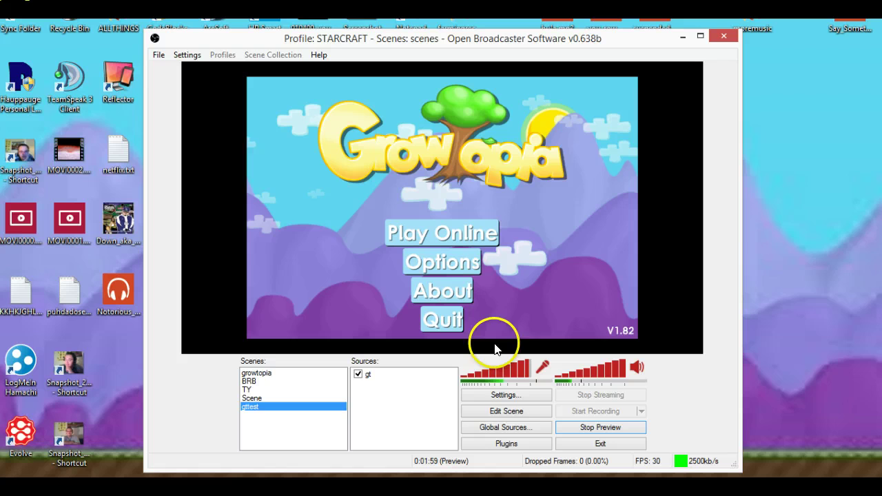
# - In scene editing mode, enlarge the gt game capture by its corner to fill the preview height
pyautogui.click(515, 417)
pyautogui.click(366, 374)
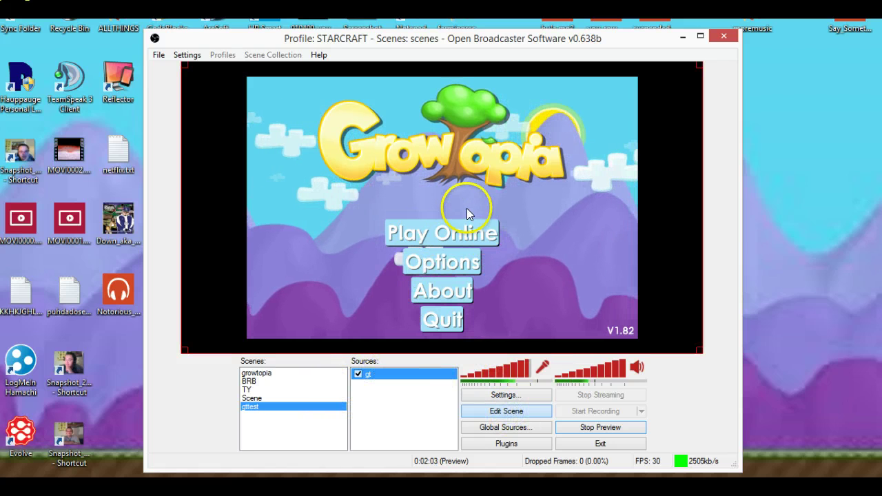
pyautogui.moveTo(467, 208); pyautogui.dragTo(393, 188)
pyautogui.moveTo(628, 331); pyautogui.dragTo(659, 352)
pyautogui.moveTo(430, 219)
pyautogui.mouseDown()
pyautogui.moveTo(499, 227)
pyautogui.moveTo(430, 220)
pyautogui.moveTo(439, 222)
pyautogui.mouseUp()
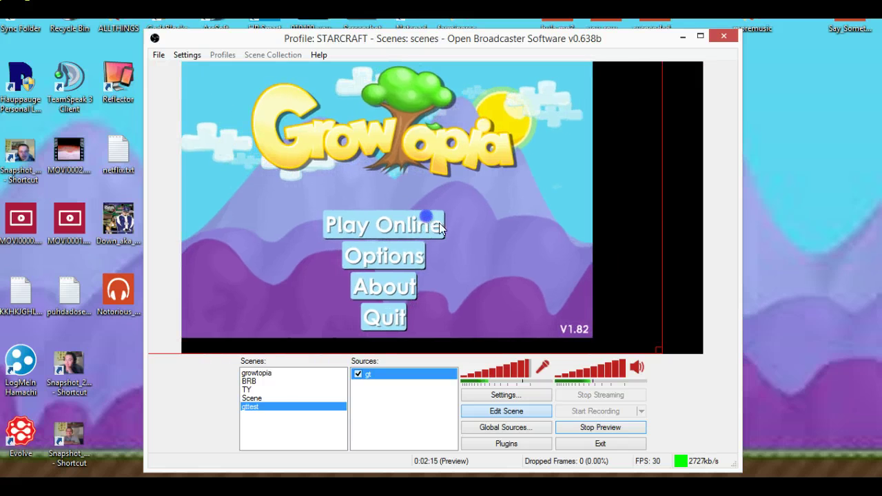
pyautogui.moveTo(636, 332); pyautogui.dragTo(650, 290)
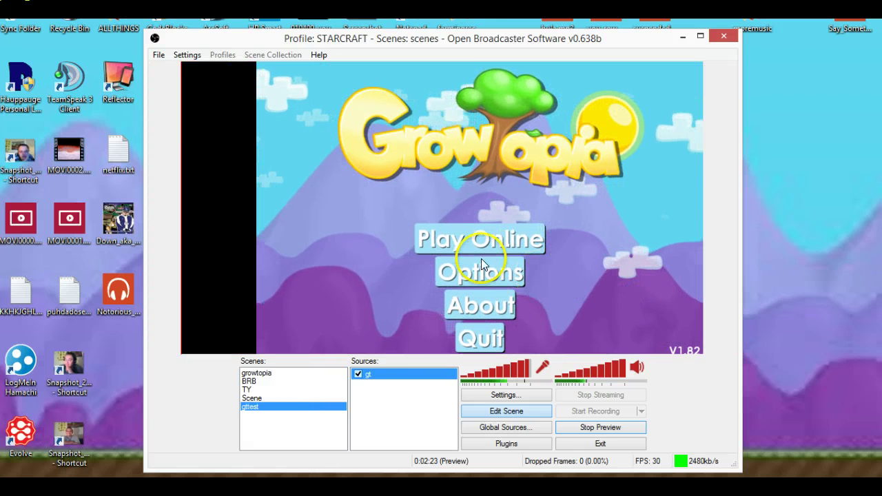
# - Centre the game capture in the preview, then open the browser on the Twitch channel and move it left
pyautogui.click(451, 229)
pyautogui.moveTo(476, 232); pyautogui.dragTo(437, 232)
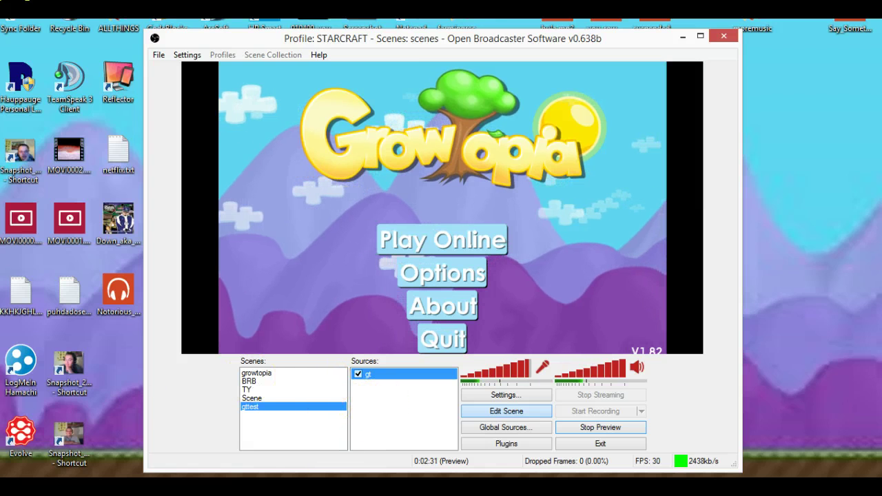
pyautogui.click(104, 472)
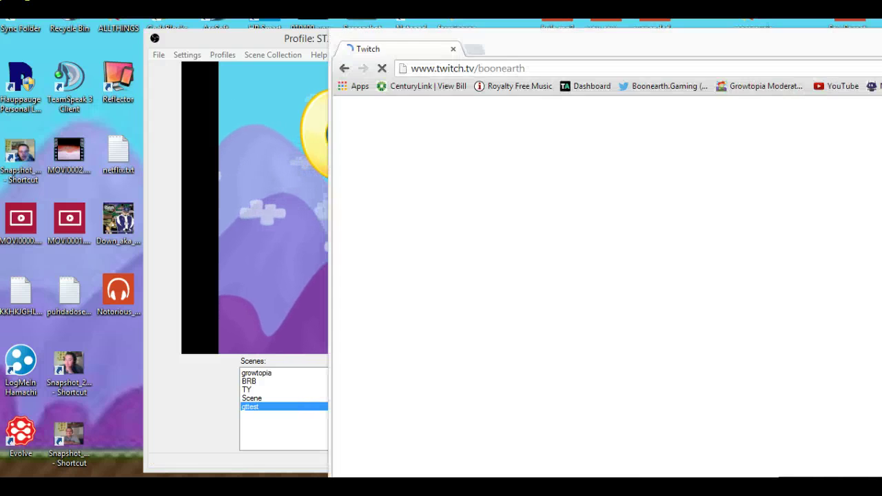
pyautogui.moveTo(826, 48); pyautogui.dragTo(492, 33)
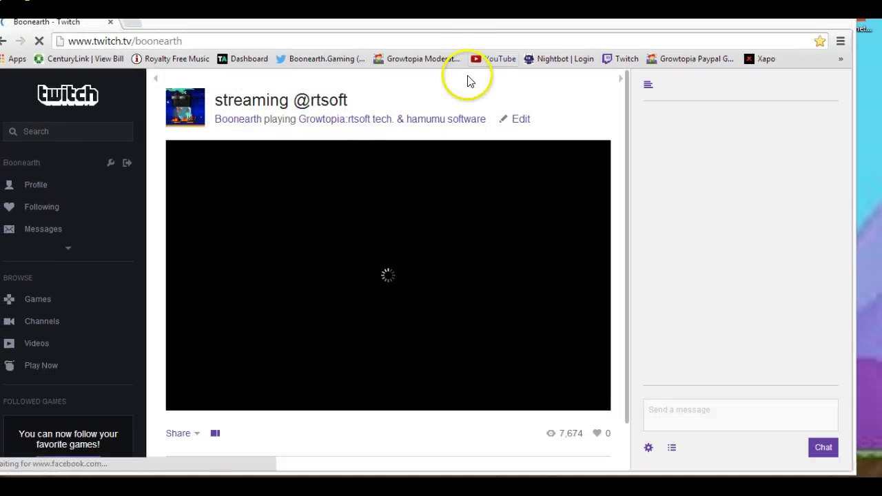
# - Let the Twitch channel page load, showing the offline player with the chat column
pyautogui.click(658, 466)
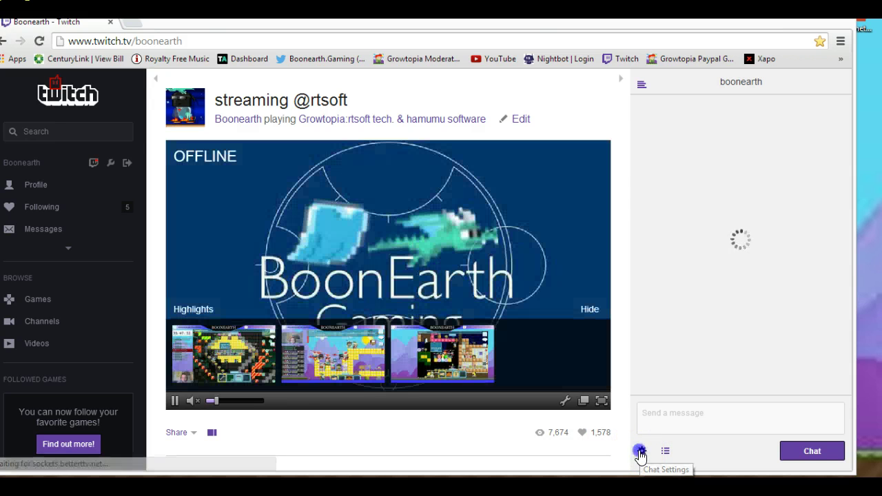
# - Pop the Twitch chat out into its own window from the chat settings, then minimize it
pyautogui.click(641, 452)
pyautogui.click(663, 398)
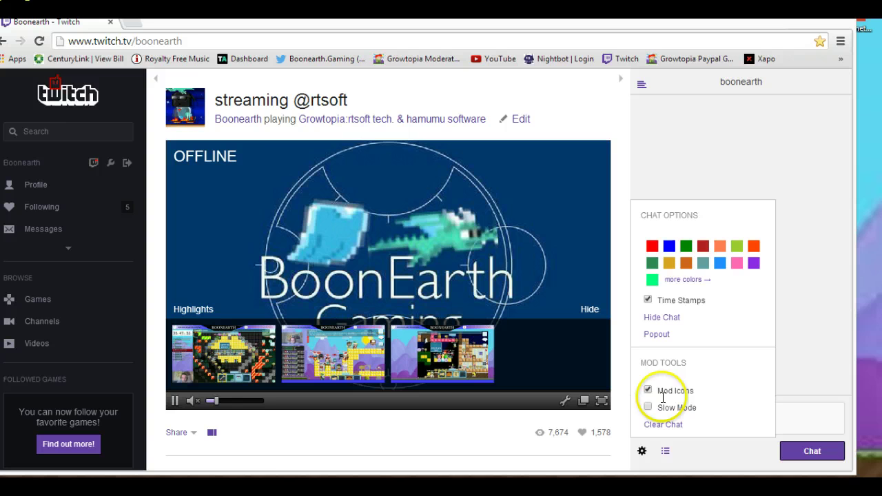
pyautogui.click(657, 335)
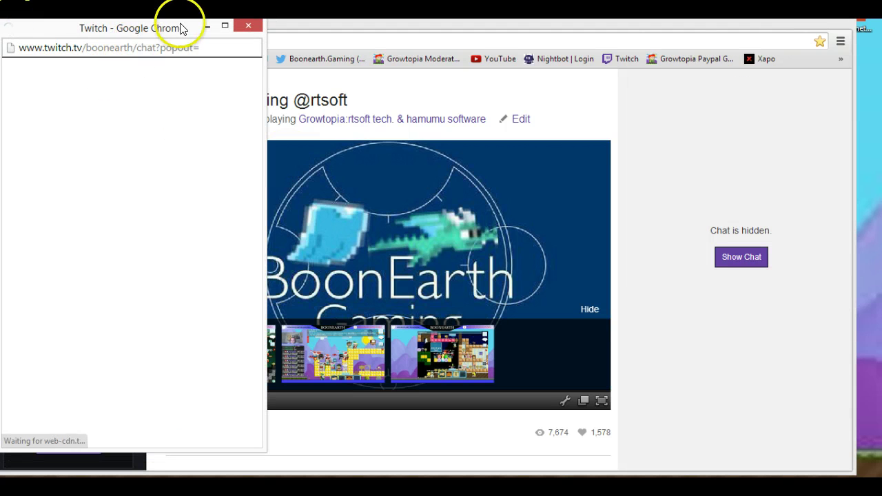
pyautogui.click(206, 26)
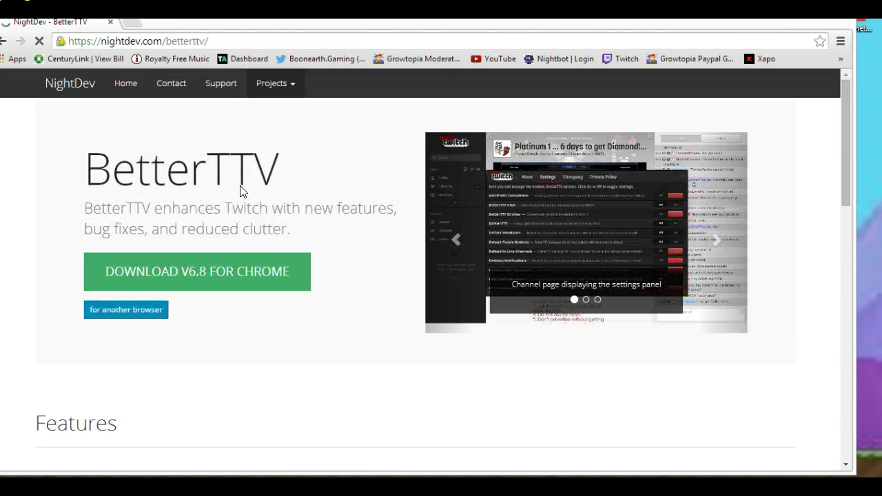
# - Download BetterTTV V6.8 for Chrome from the NightDev page
pyautogui.click(252, 270)
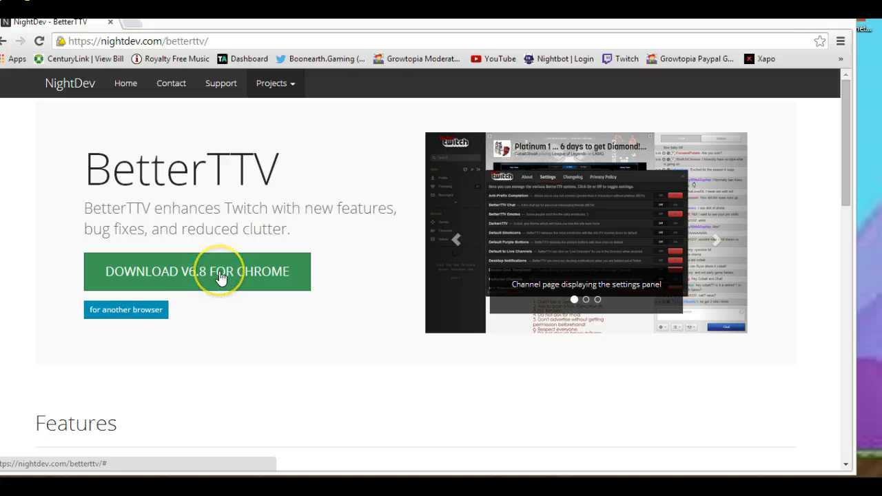
pyautogui.click(223, 273)
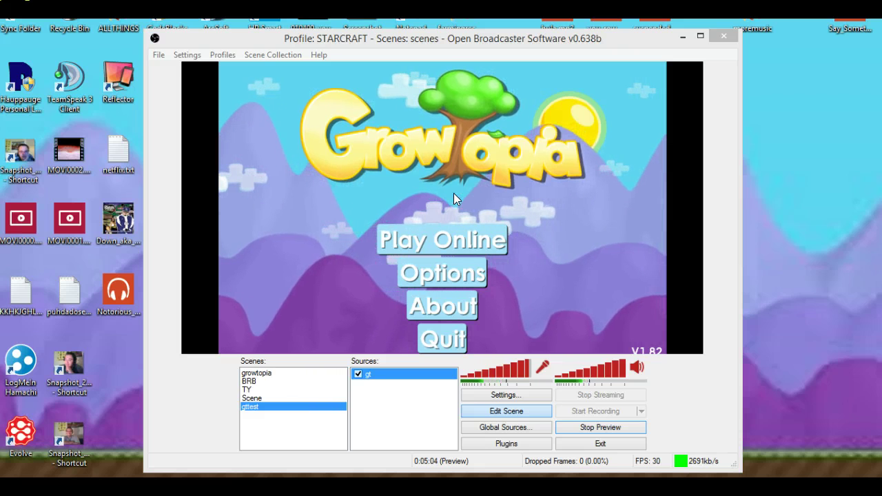
# - Restore the chat popout and set its BetterTTV background to Black Chat (Chroma Key)
pyautogui.click(445, 235)
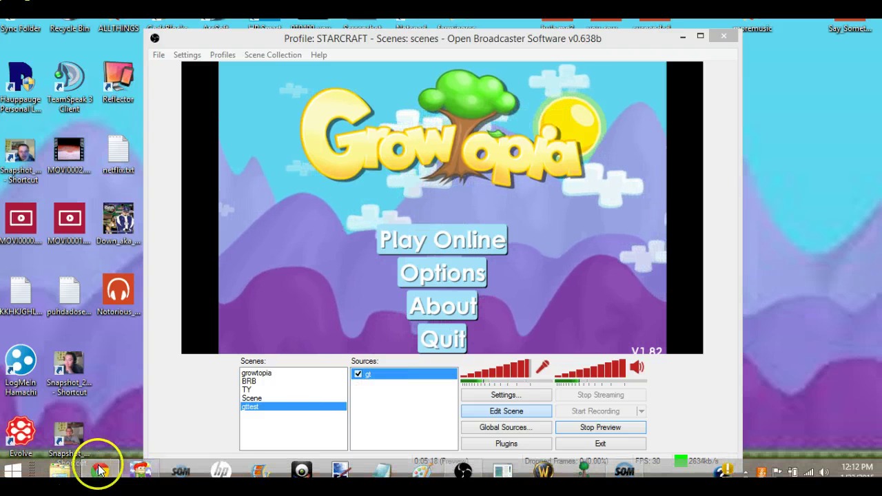
pyautogui.click(101, 471)
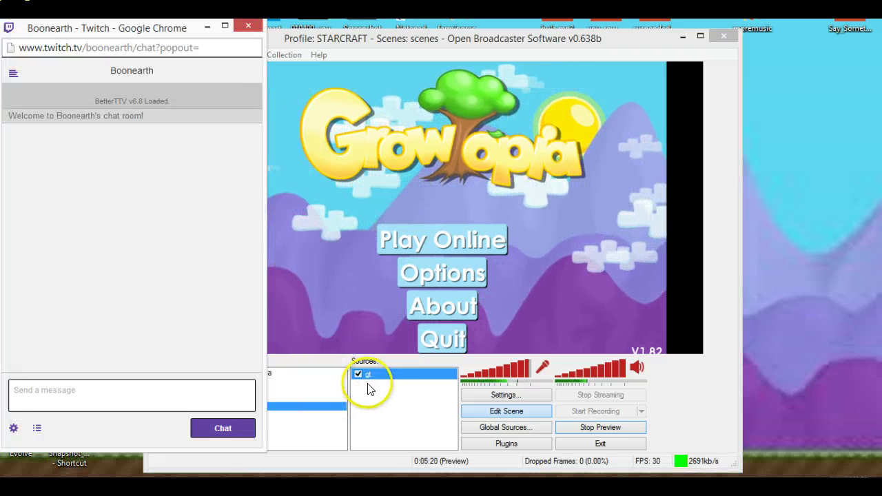
pyautogui.click(13, 428)
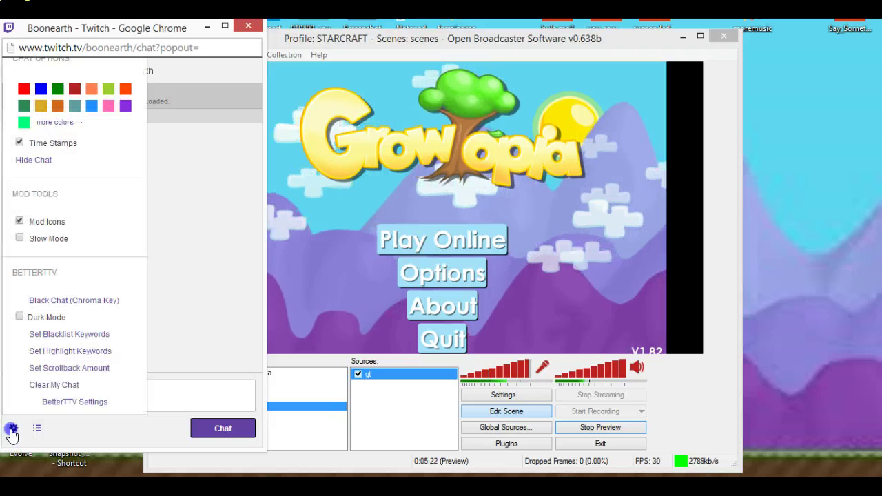
pyautogui.click(102, 308)
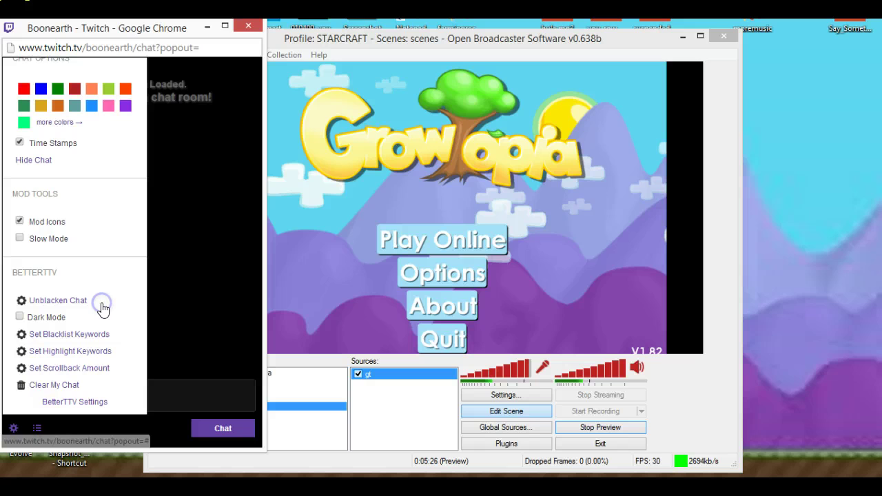
pyautogui.click(12, 428)
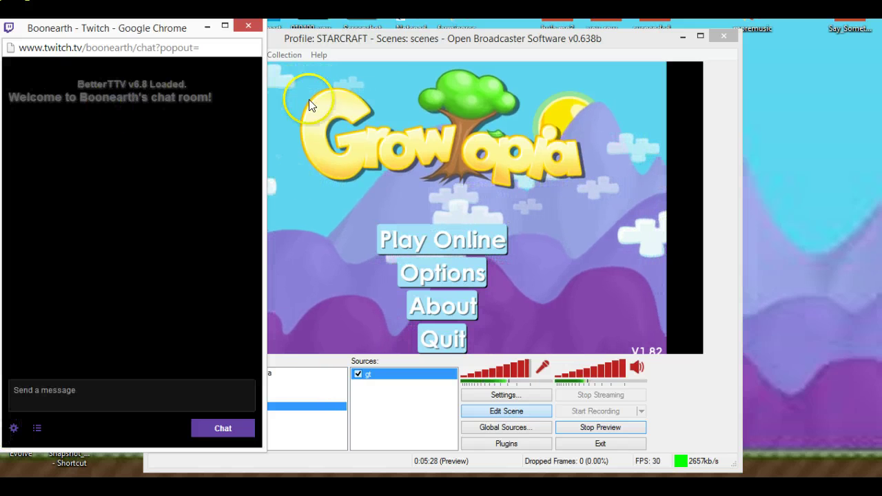
pyautogui.moveTo(404, 43); pyautogui.dragTo(535, 33)
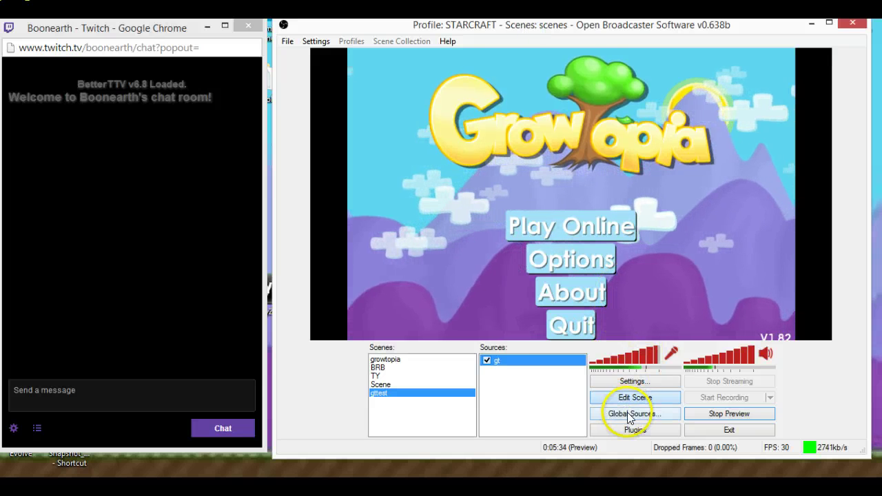
# - Place Growtopia at the left edge and a narrowed Twitch chat window at the right
pyautogui.click(812, 24)
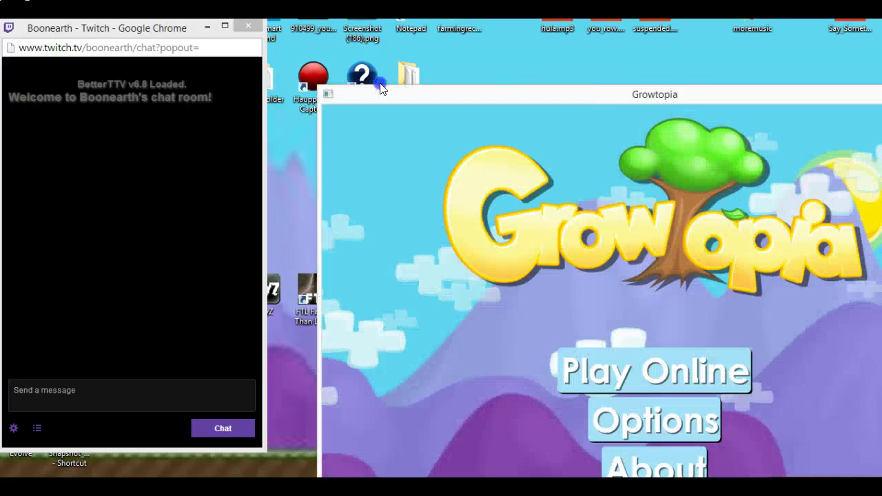
pyautogui.moveTo(380, 87); pyautogui.dragTo(234, 34)
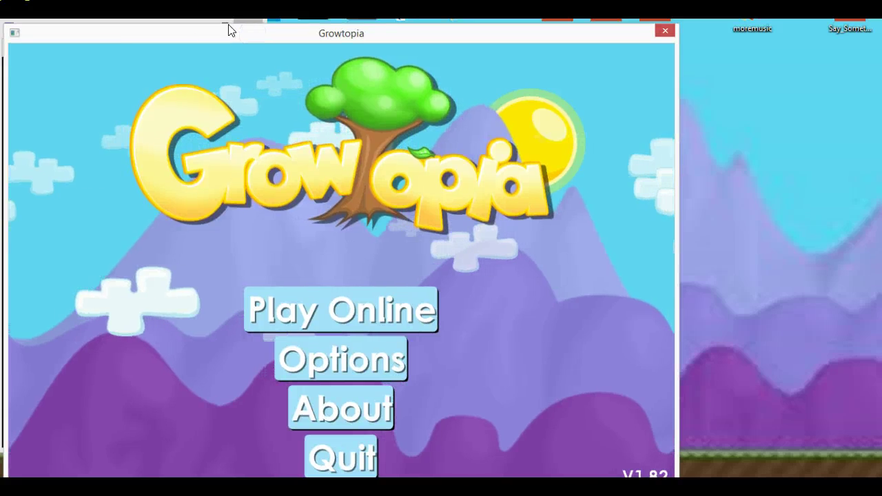
pyautogui.click(190, 26)
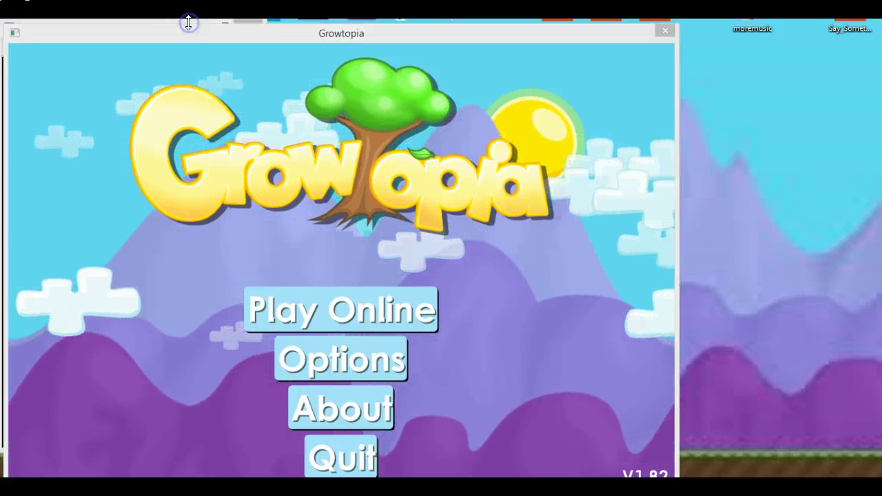
pyautogui.moveTo(189, 20); pyautogui.dragTo(823, 39)
pyautogui.moveTo(610, 33); pyautogui.dragTo(679, 27)
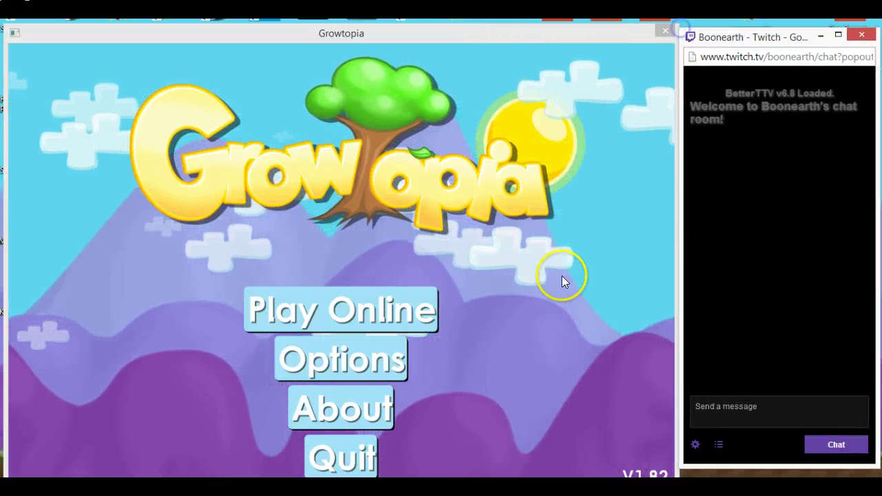
pyautogui.moveTo(451, 33)
pyautogui.mouseDown()
pyautogui.moveTo(458, 21)
pyautogui.moveTo(449, 23)
pyautogui.mouseUp()
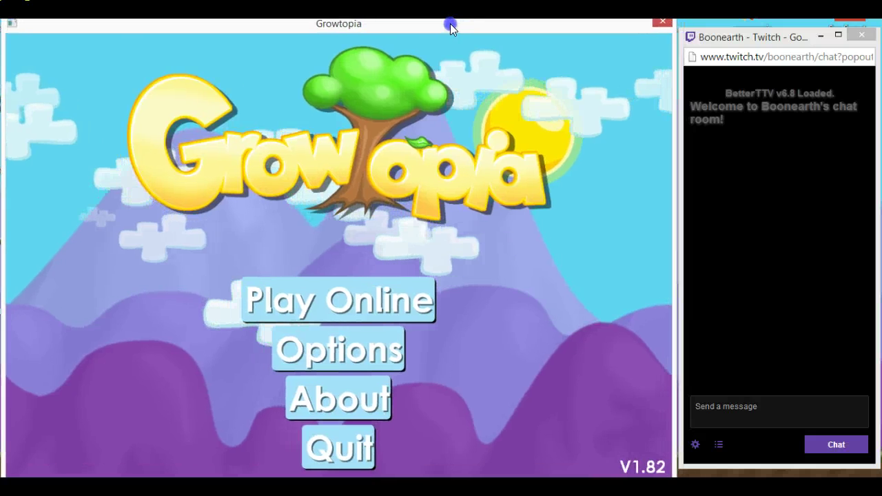
pyautogui.click(702, 424)
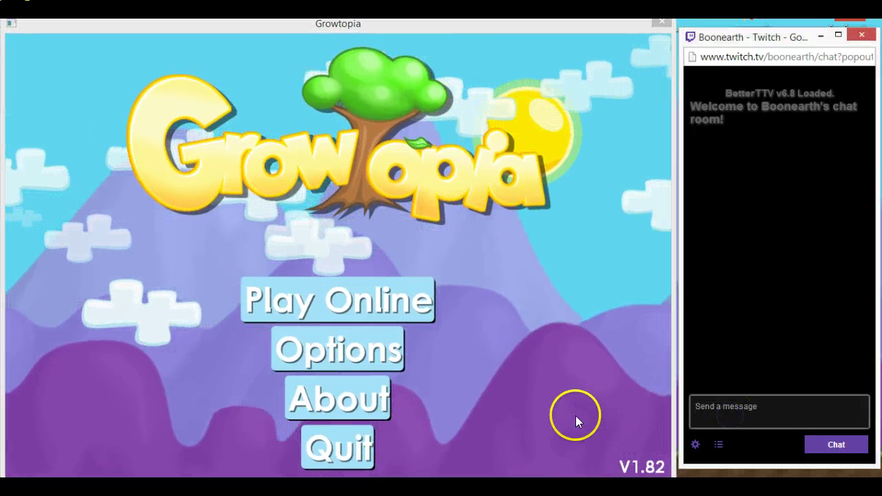
# - Close the Growtopia game window and bring OBS back on screen, moved left
pyautogui.click(480, 127)
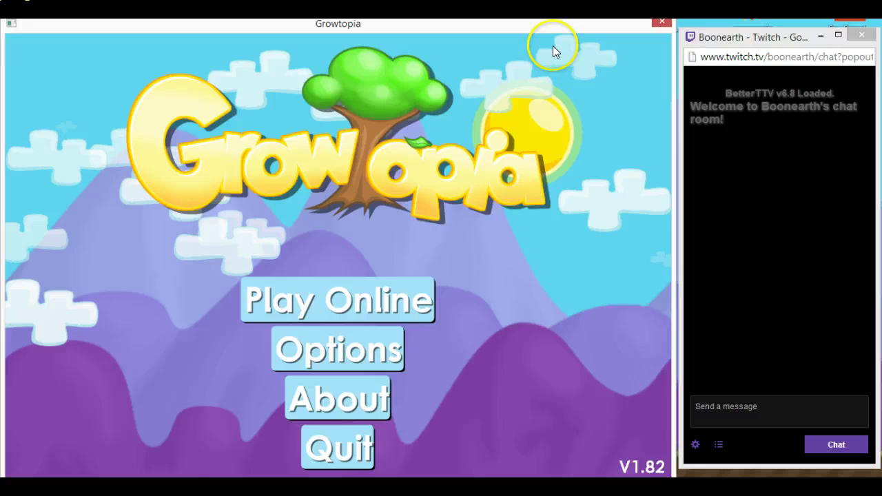
pyautogui.hotkey('alt', 'F4')
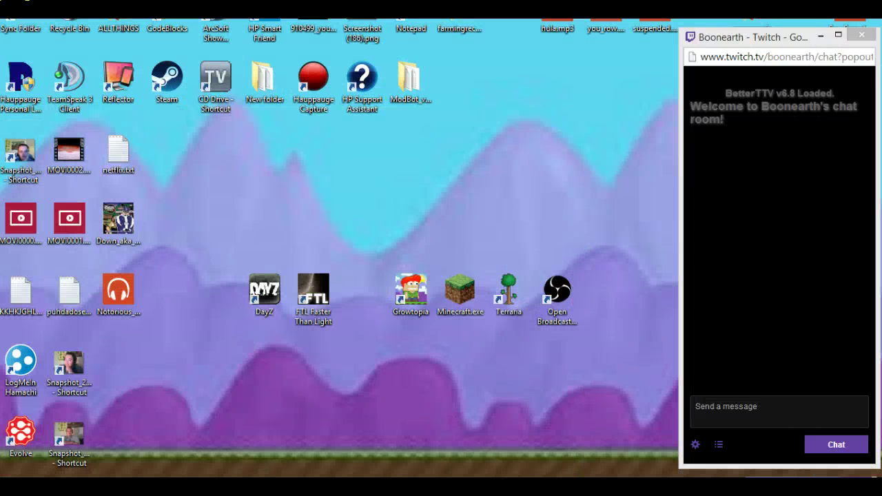
pyautogui.hotkey('alt', 'Tab')
pyautogui.moveTo(761, 19); pyautogui.dragTo(449, 49)
# - Add a Window Capture source named 'chat' that captures the Twitch chat browser window
pyautogui.rightClick(272, 411)
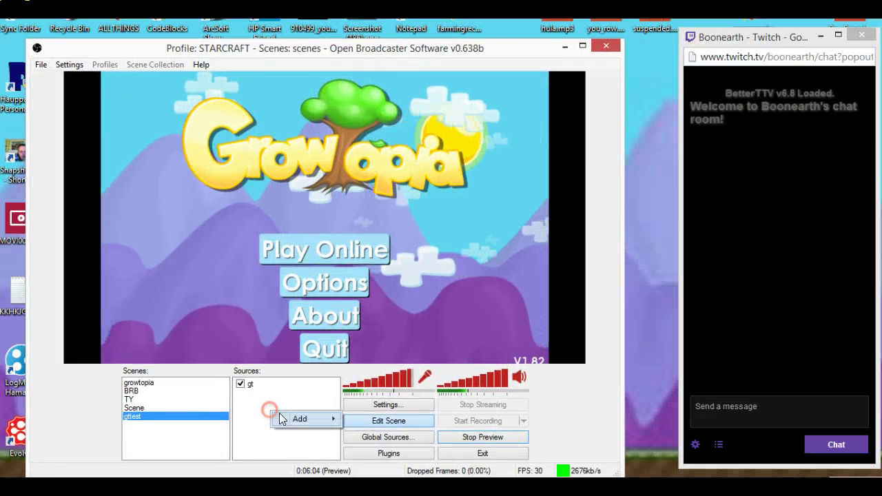
pyautogui.moveTo(293, 420)
pyautogui.click(396, 306)
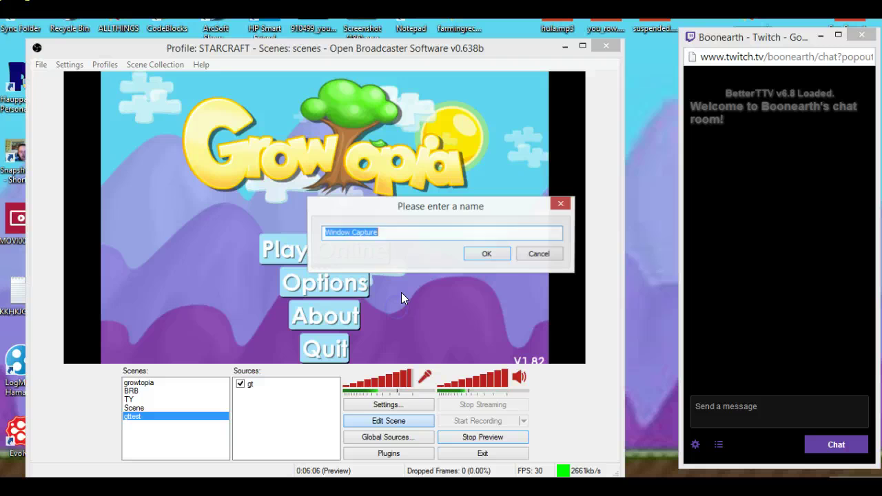
pyautogui.write('chat')
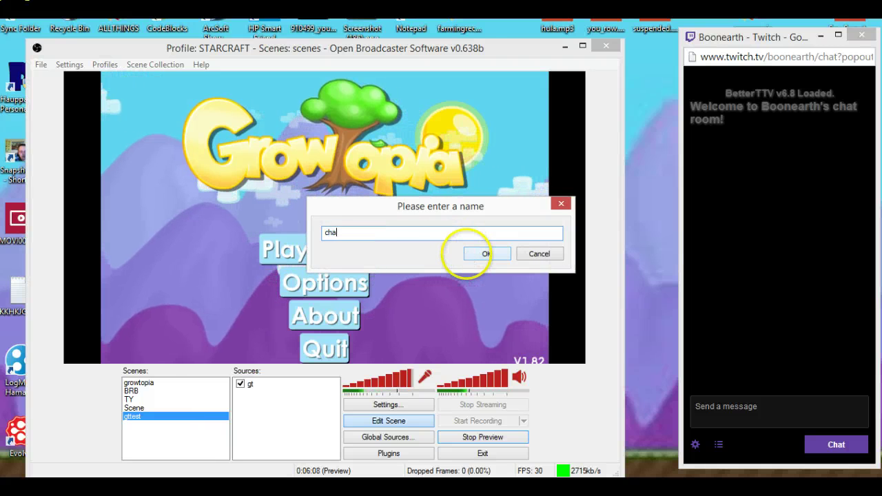
pyautogui.click(467, 255)
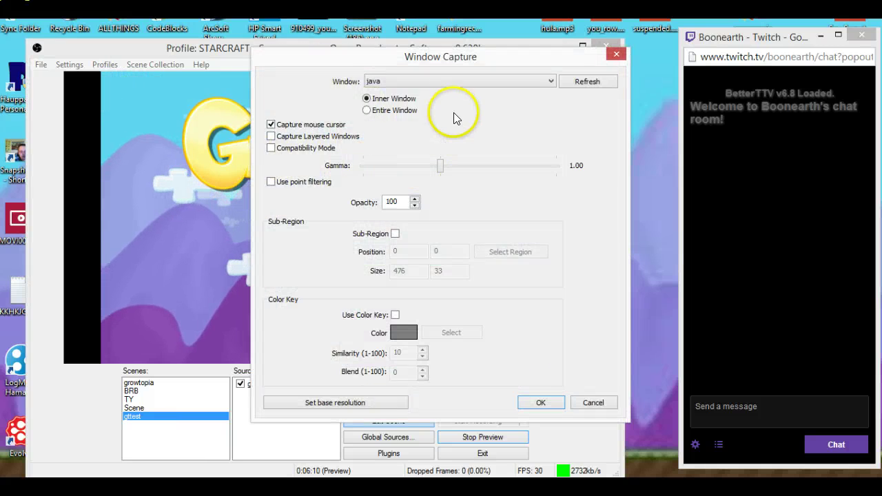
pyautogui.click(457, 81)
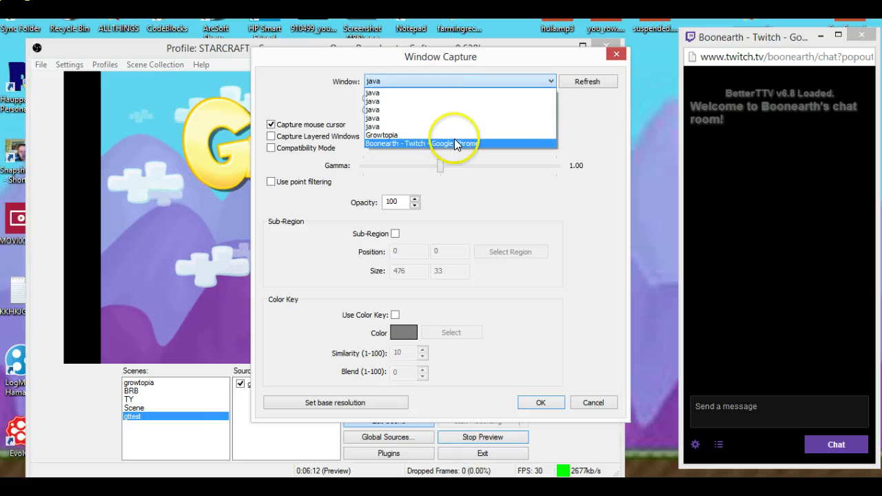
pyautogui.click(453, 142)
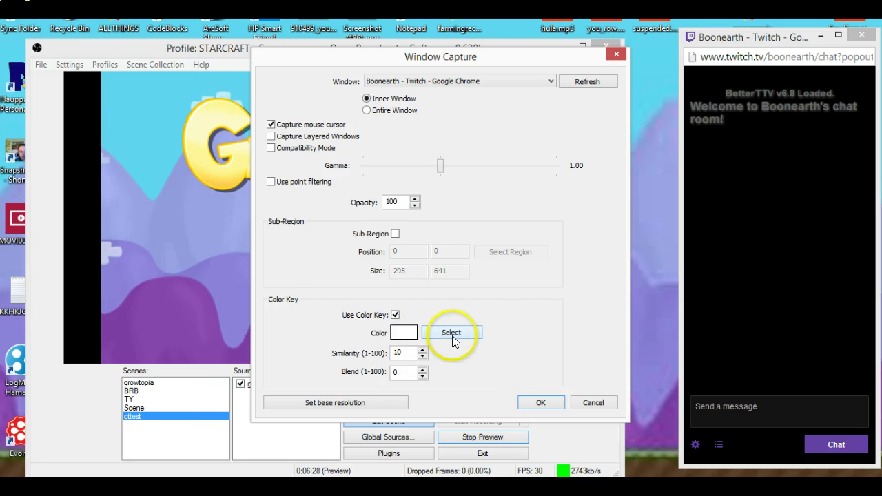
# - Key out the chat window's black background with a colour key and apply the settings
pyautogui.click(452, 336)
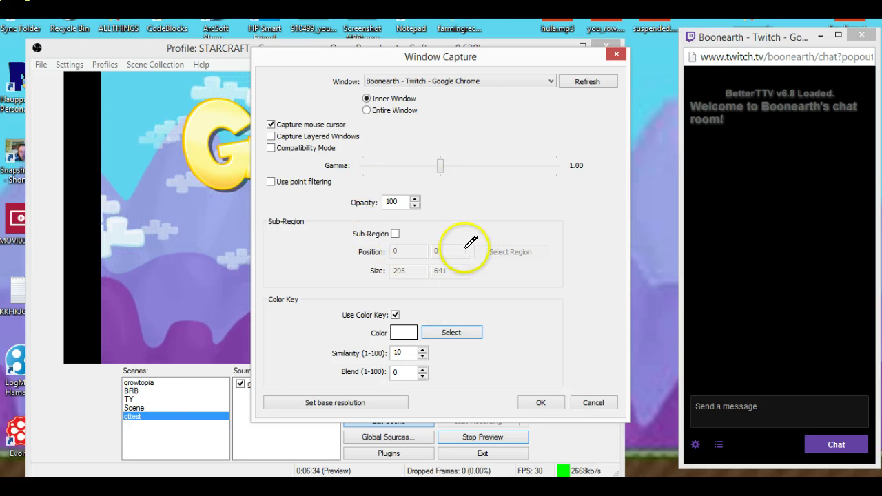
pyautogui.click(716, 234)
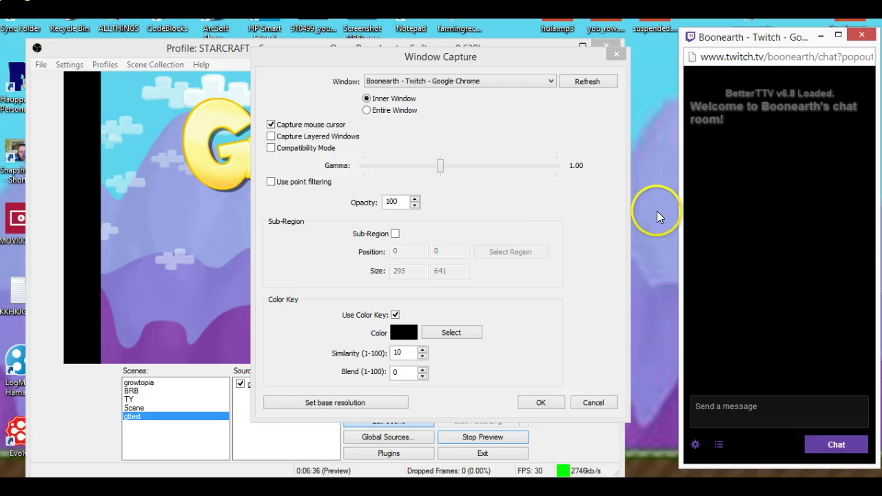
pyautogui.click(541, 402)
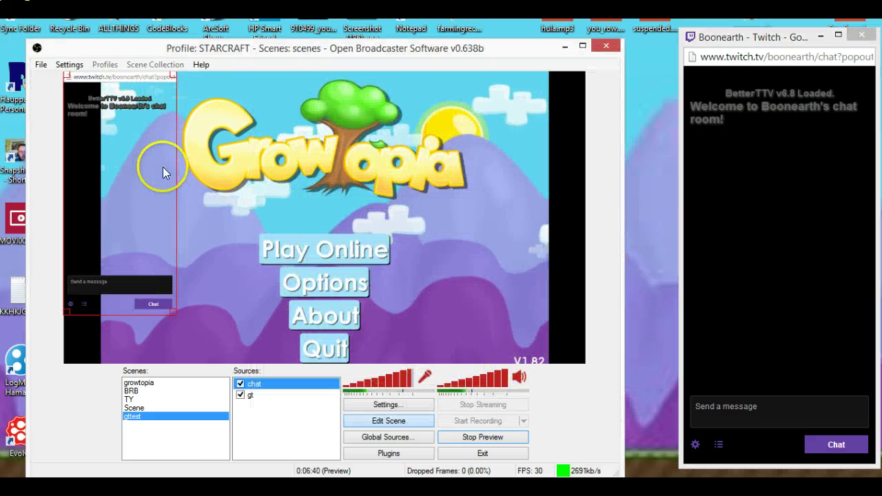
# - Move the chat overlay up and right, and crop its header off with a sub-region
pyautogui.moveTo(151, 205); pyautogui.dragTo(198, 182)
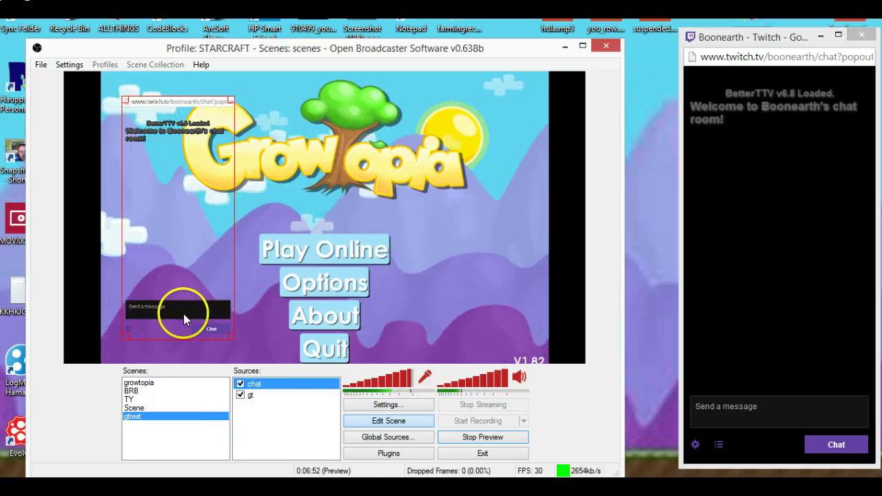
pyautogui.rightClick(262, 388)
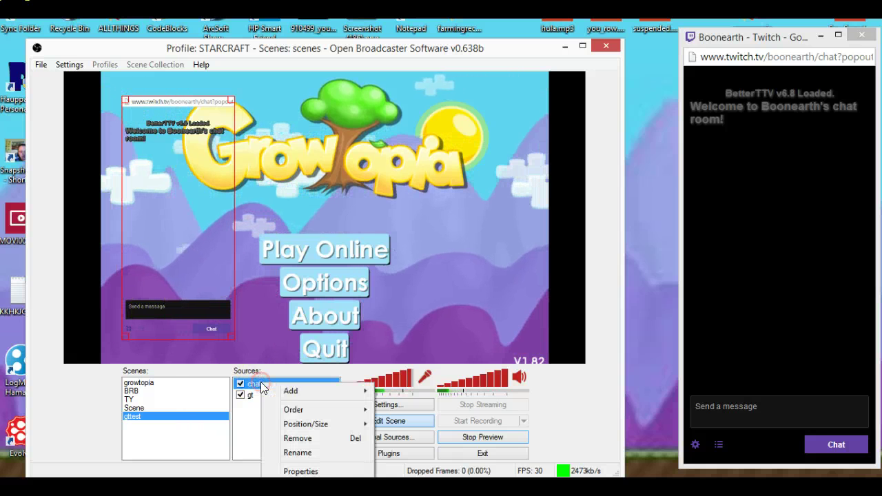
pyautogui.click(301, 470)
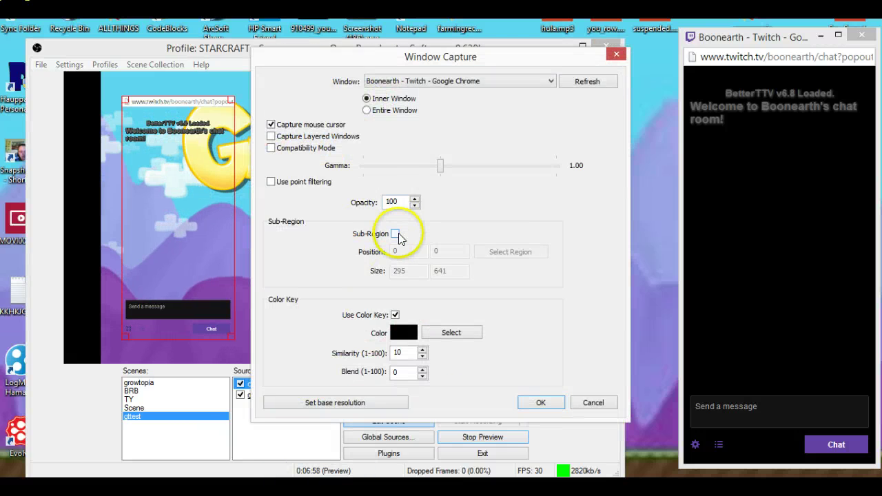
pyautogui.click(396, 235)
pyautogui.click(508, 252)
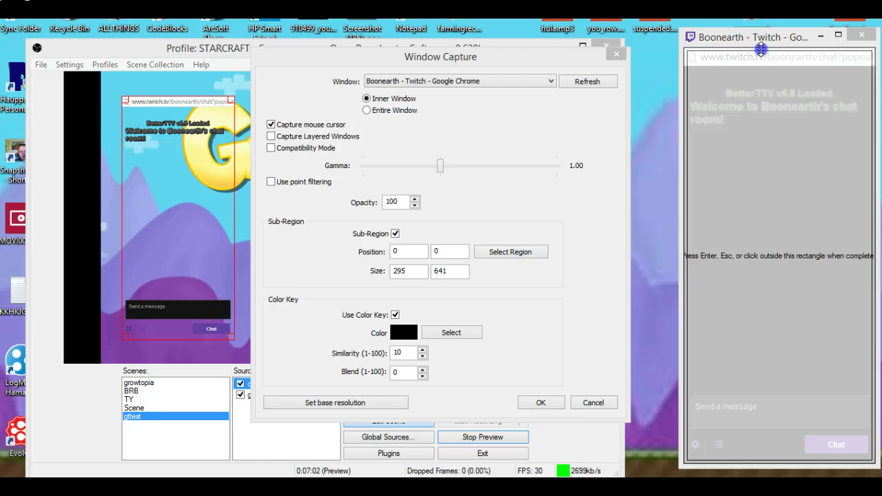
pyautogui.moveTo(762, 48); pyautogui.dragTo(752, 130)
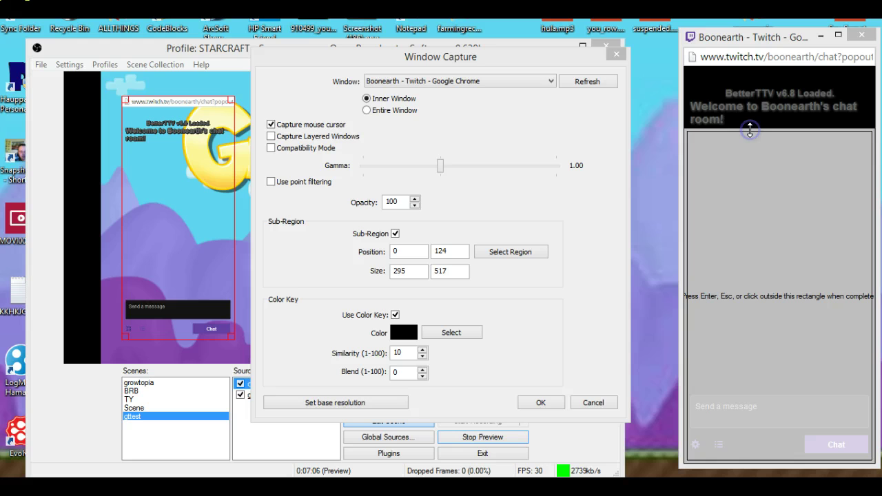
pyautogui.press('Return')
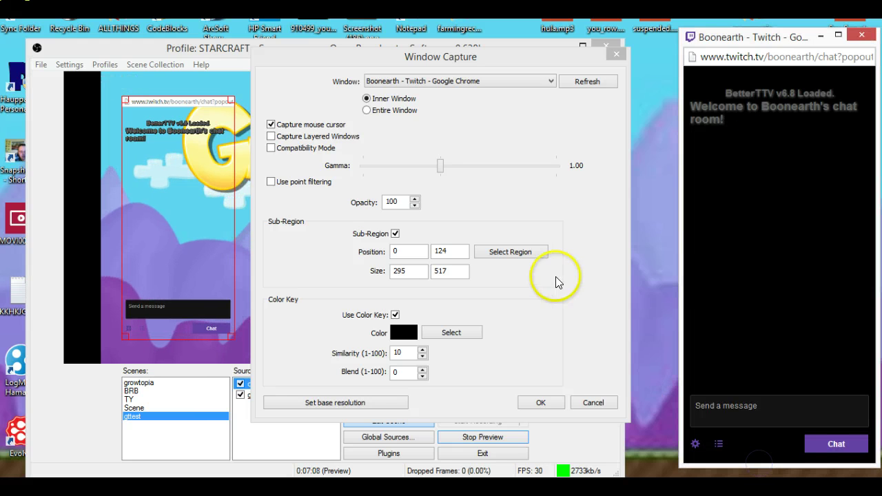
# - Trim the message box off the bottom of the chat sub-region and apply the crop
pyautogui.click(510, 252)
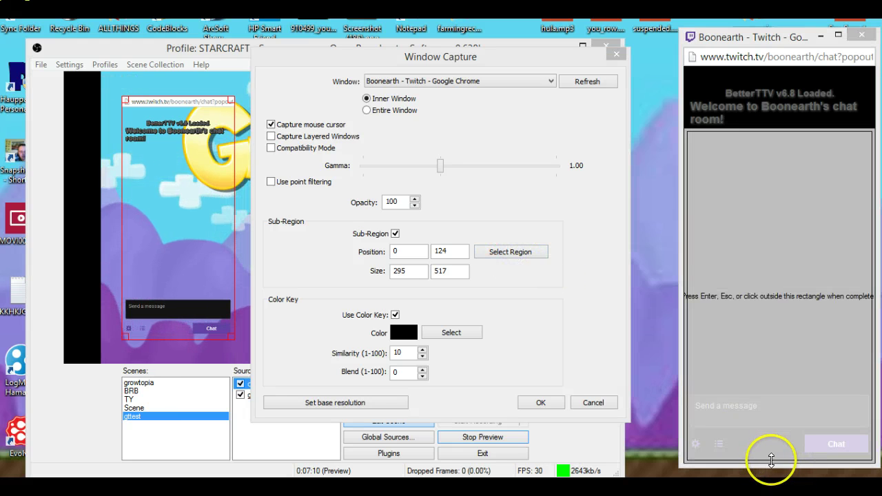
pyautogui.moveTo(771, 461); pyautogui.dragTo(786, 391)
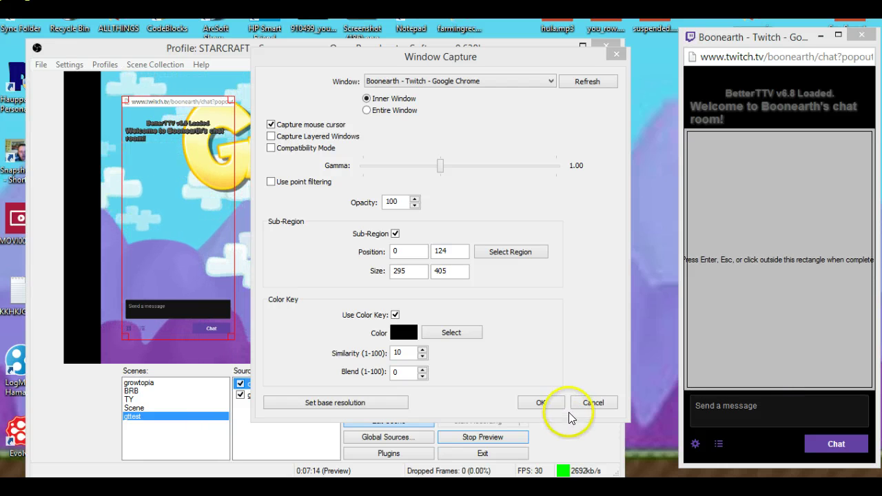
pyautogui.click(544, 405)
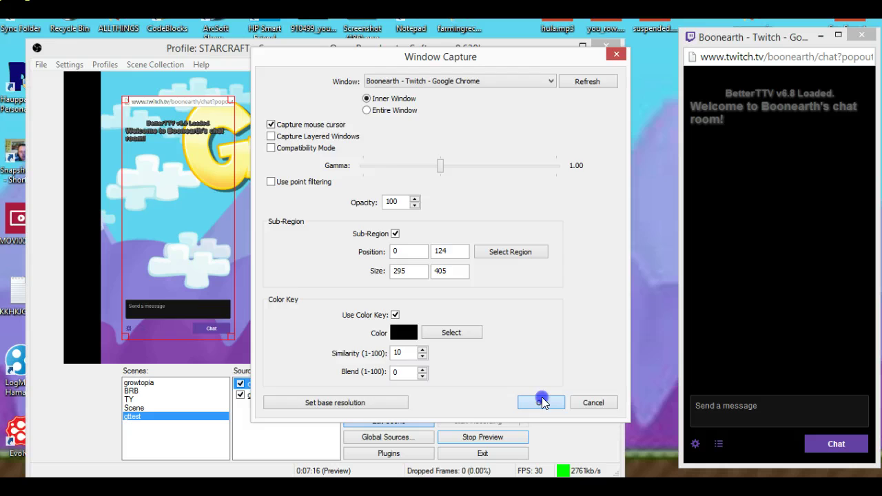
pyautogui.click(543, 402)
# - Nudge the chat overlay down and send the test message 'hello' in Twitch chat
pyautogui.moveTo(181, 180); pyautogui.dragTo(161, 207)
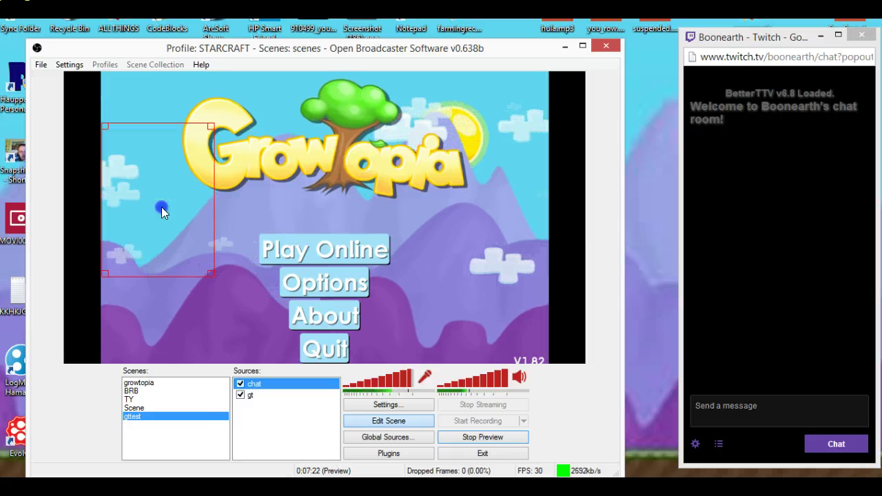
pyautogui.click(783, 414)
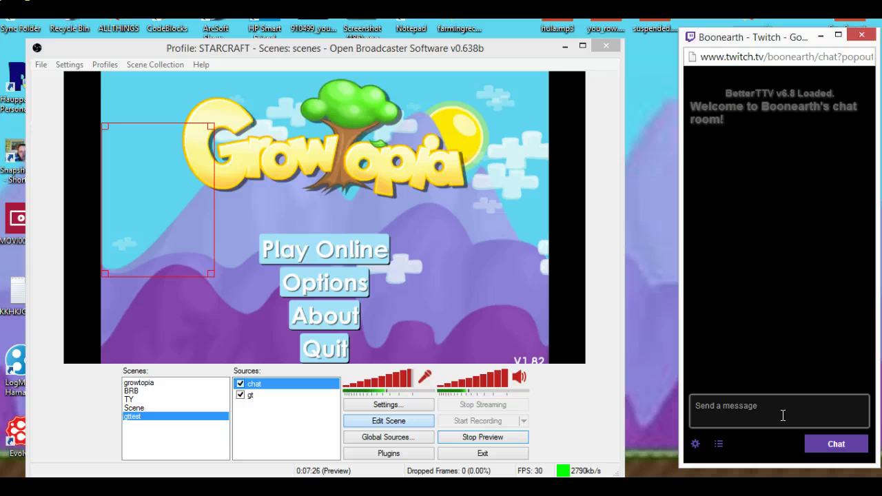
pyautogui.write('hello')
pyautogui.press('Return')
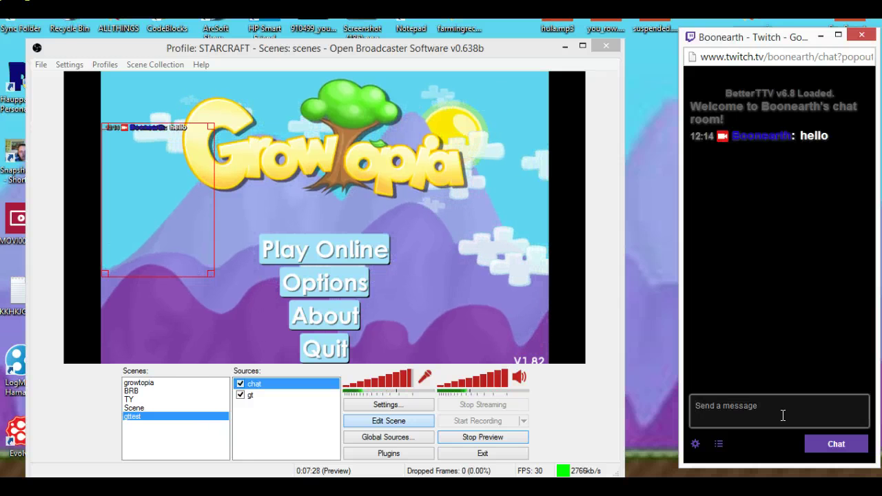
# - Send the test messages 'ya', 'ok' and 'thnaks', then glance at the chat's viewer list
pyautogui.write('ni')
pyautogui.press('BackSpace')
pyautogui.press('BackSpace')
pyautogui.write('ya')
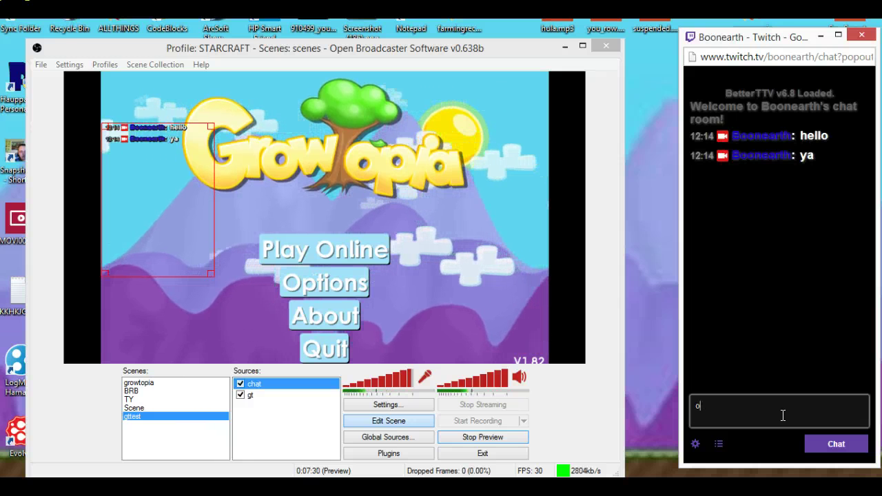
pyautogui.press('Return')
pyautogui.write('ok')
pyautogui.press('Return')
pyautogui.write('thnaks')
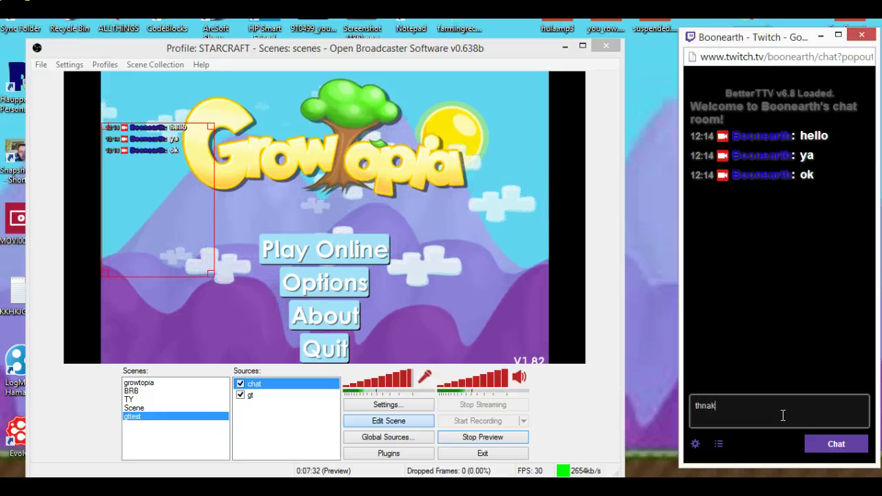
pyautogui.press('Return')
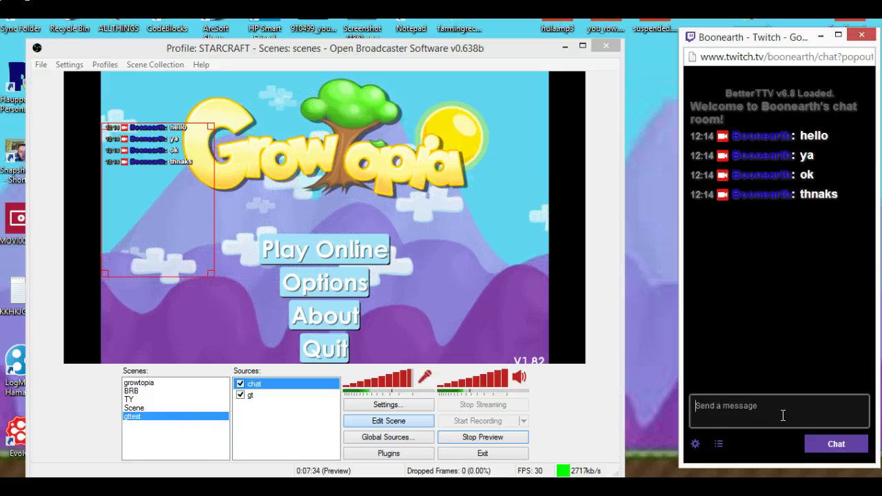
pyautogui.click(713, 443)
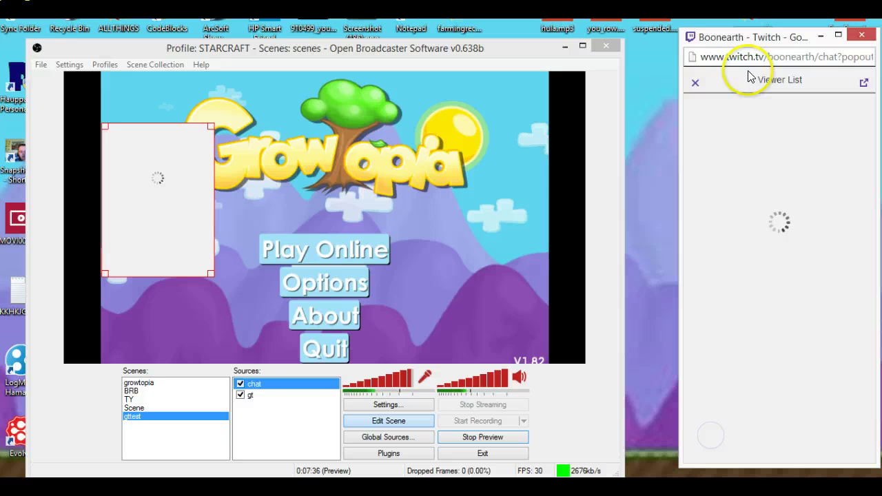
pyautogui.click(697, 82)
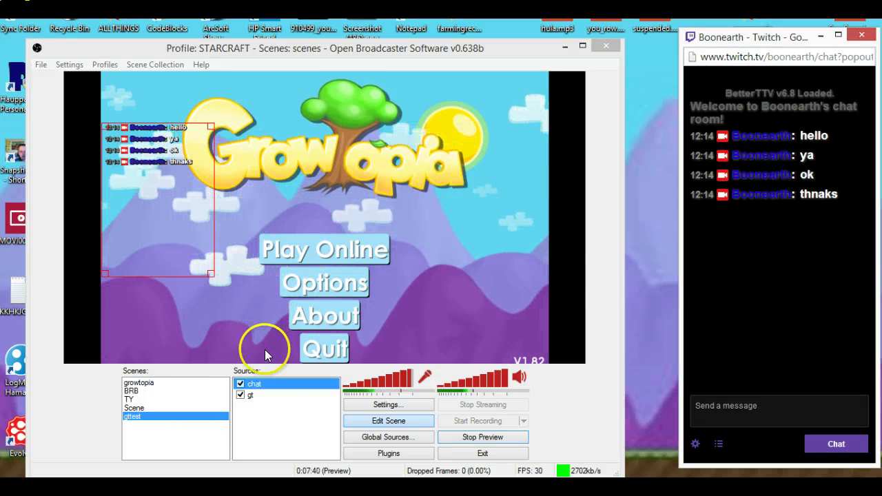
pyautogui.moveTo(282, 478)
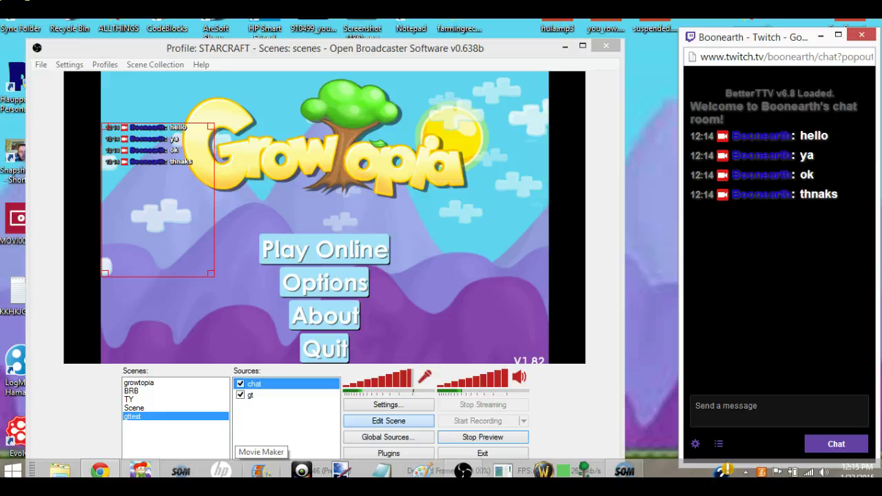
# - Add a Video Capture Device source, keeping its default name
pyautogui.rightClick(279, 408)
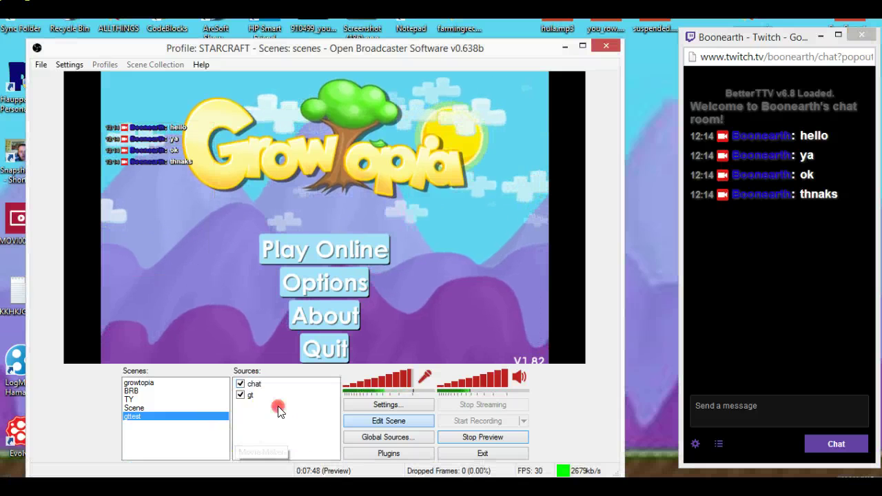
pyautogui.moveTo(301, 414)
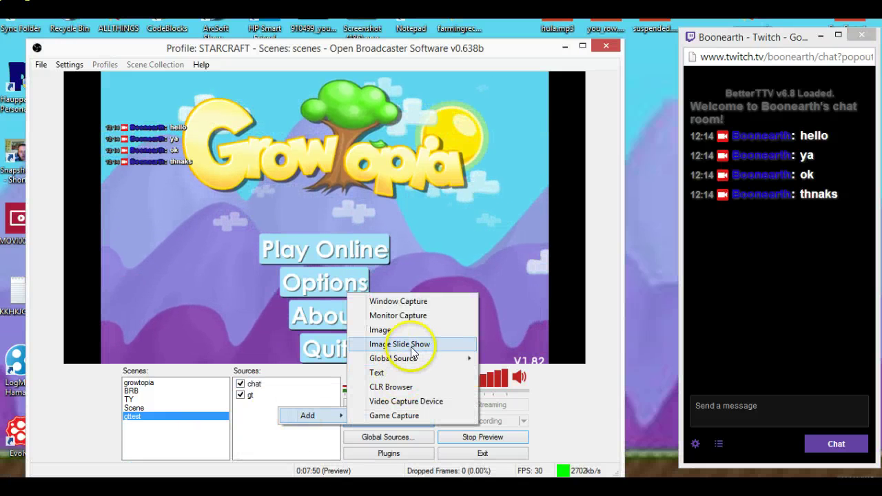
pyautogui.click(248, 427)
pyautogui.rightClick(260, 418)
pyautogui.moveTo(287, 427)
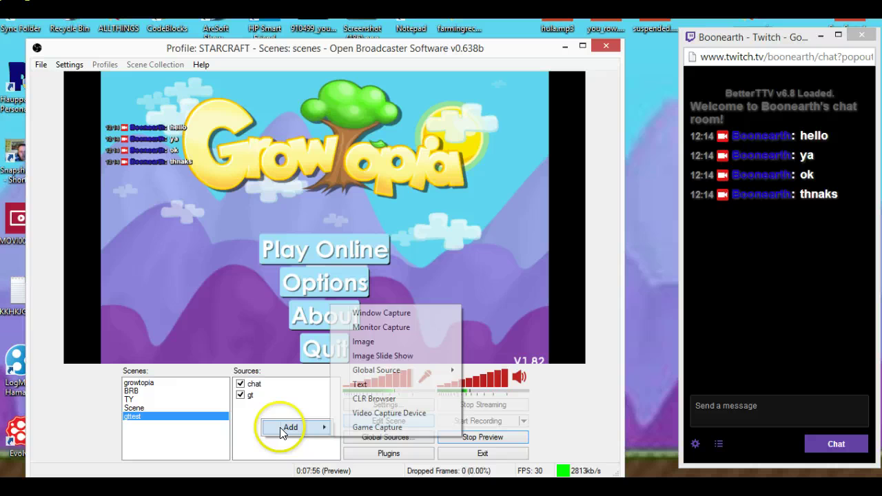
pyautogui.click(397, 415)
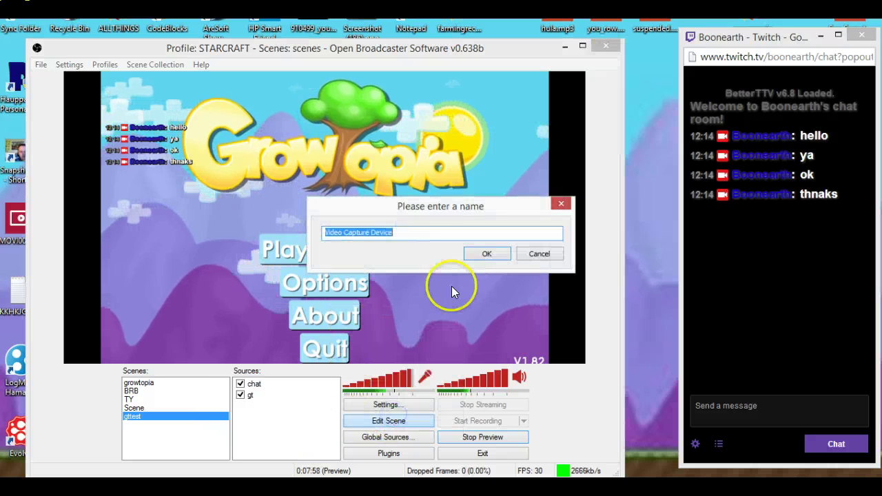
pyautogui.click(489, 255)
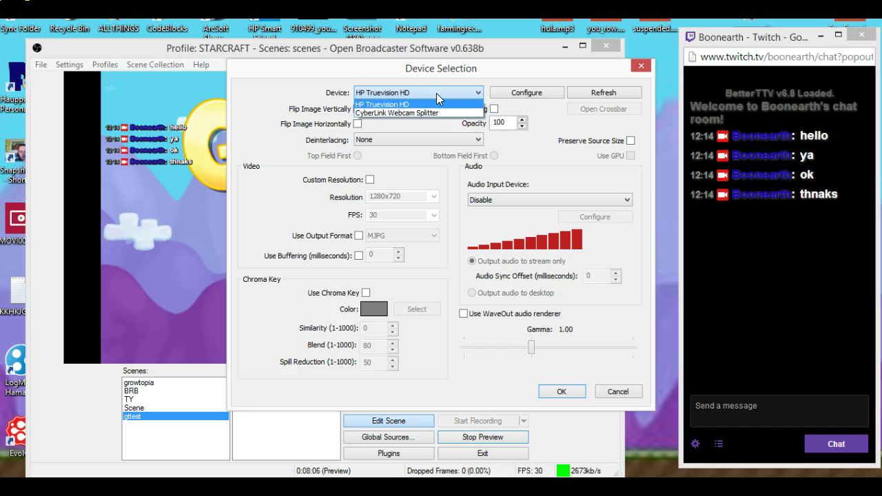
# - Try HP Truevision HD as the device, dismiss the already-in-use error, and cancel the webcam source
pyautogui.click(437, 94)
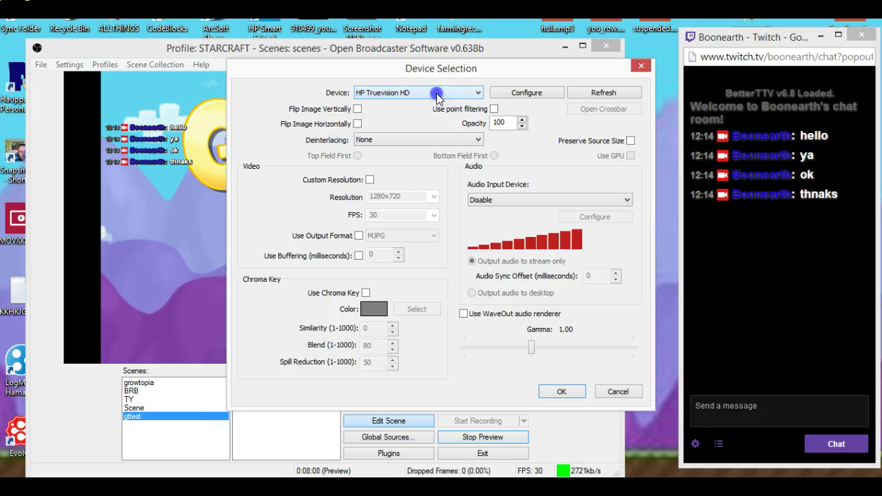
pyautogui.click(437, 93)
pyautogui.click(437, 93)
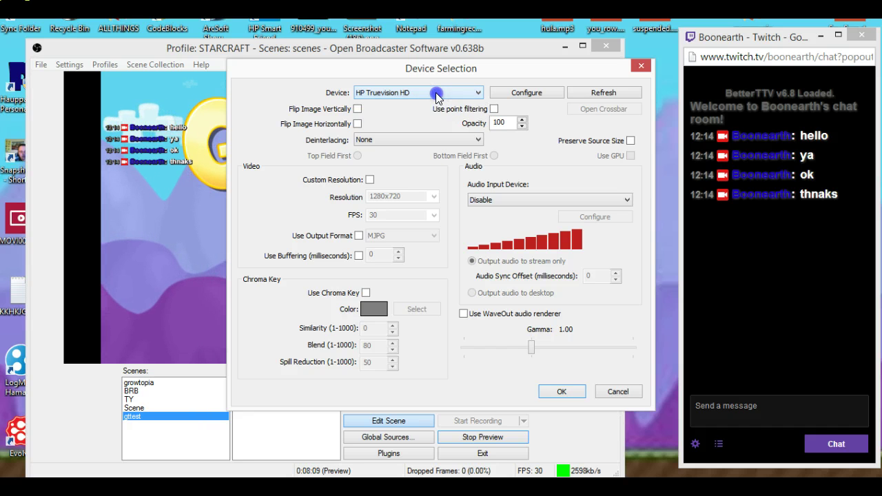
pyautogui.click(566, 393)
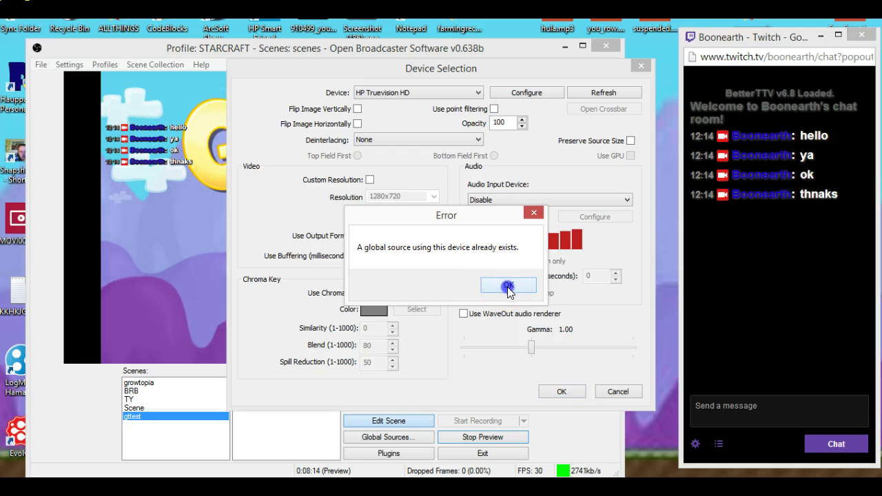
pyautogui.click(508, 286)
pyautogui.click(619, 392)
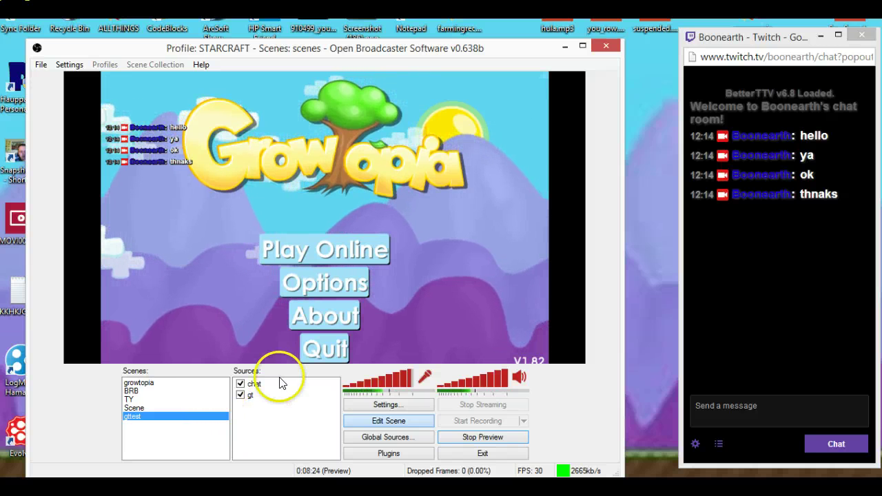
# - Hide the gt game capture and add an Image source with the default name 'Image'
pyautogui.click(240, 396)
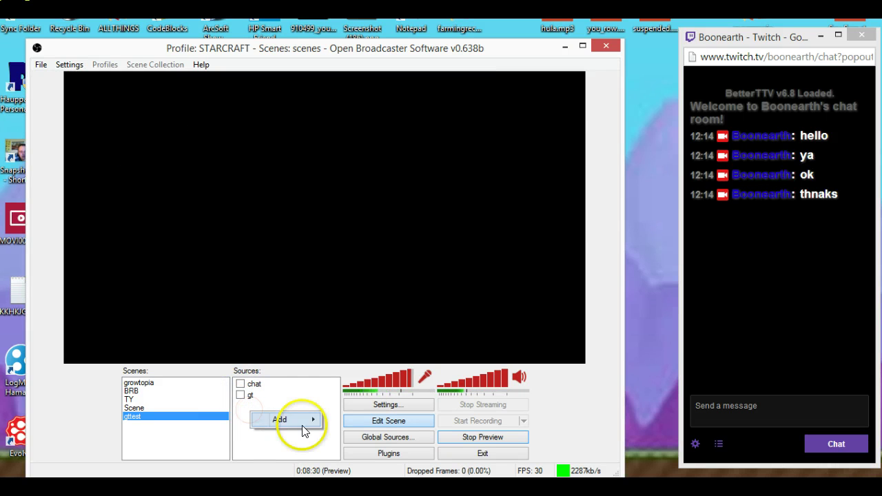
pyautogui.click(301, 422)
pyautogui.click(357, 337)
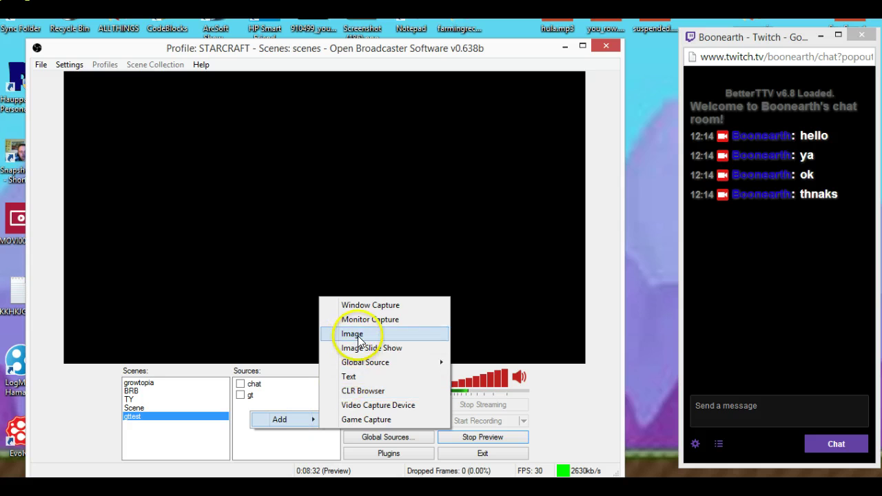
pyautogui.click(485, 254)
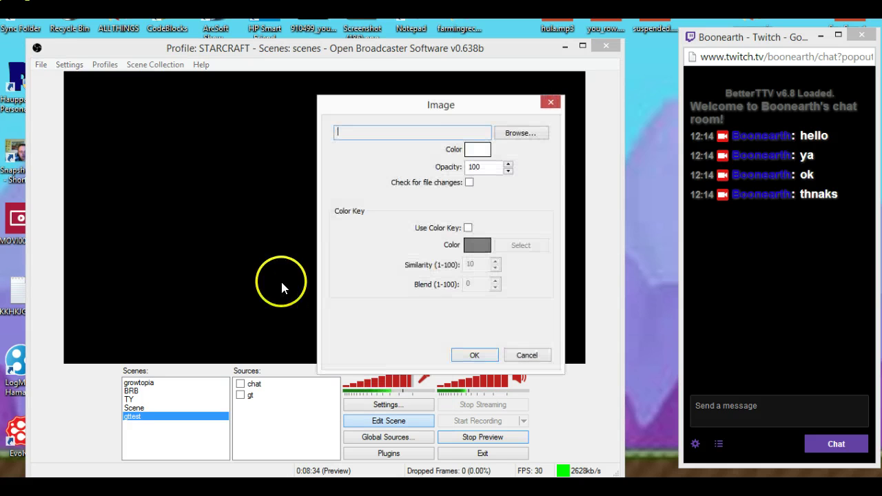
# - Load the AFK logo jpg from the Downloads\logos folder as the image file
pyautogui.click(509, 137)
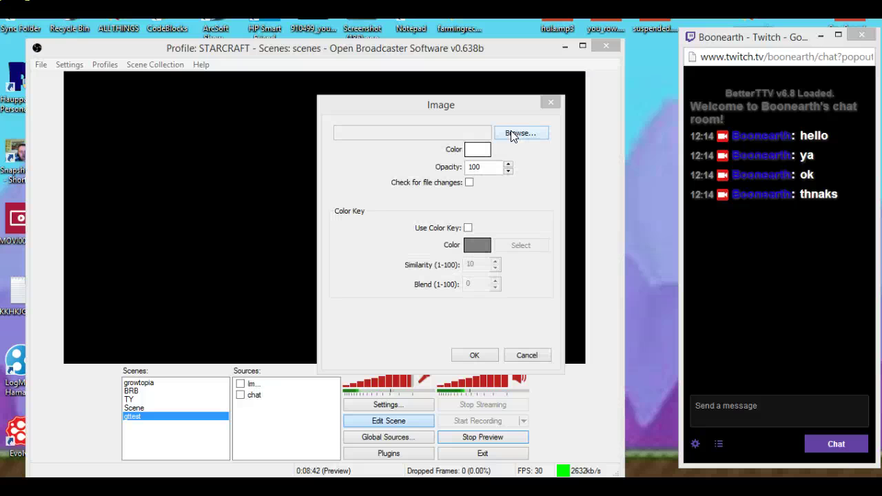
pyautogui.click(512, 134)
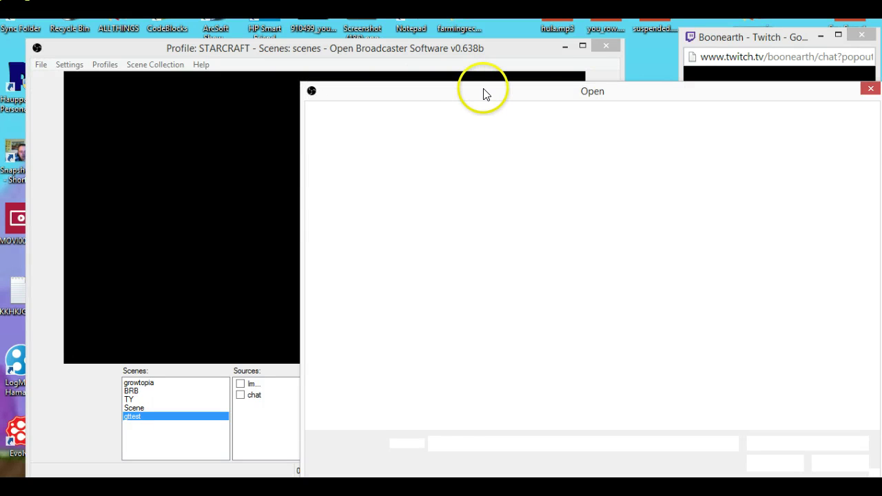
pyautogui.moveTo(623, 89); pyautogui.dragTo(427, 82)
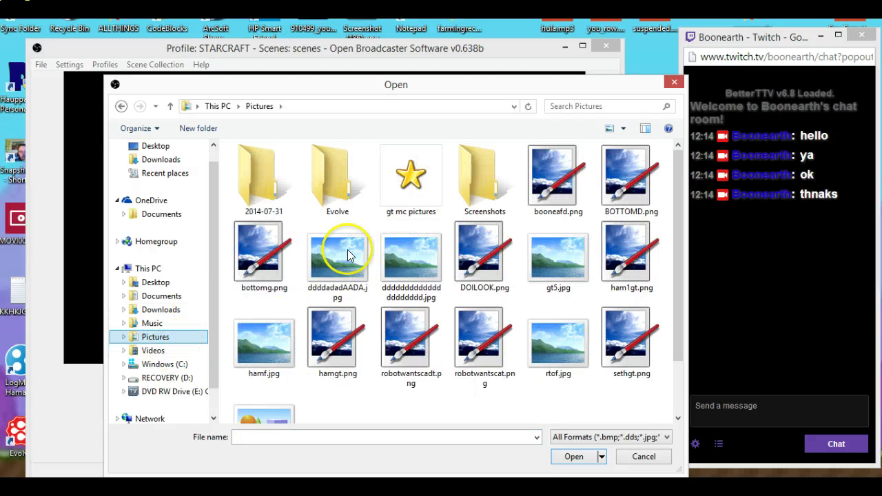
pyautogui.click(157, 310)
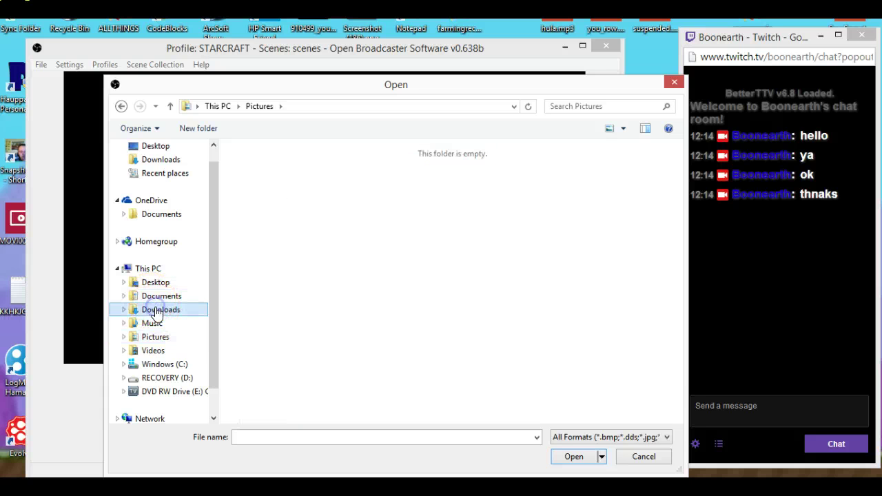
pyautogui.click(424, 169)
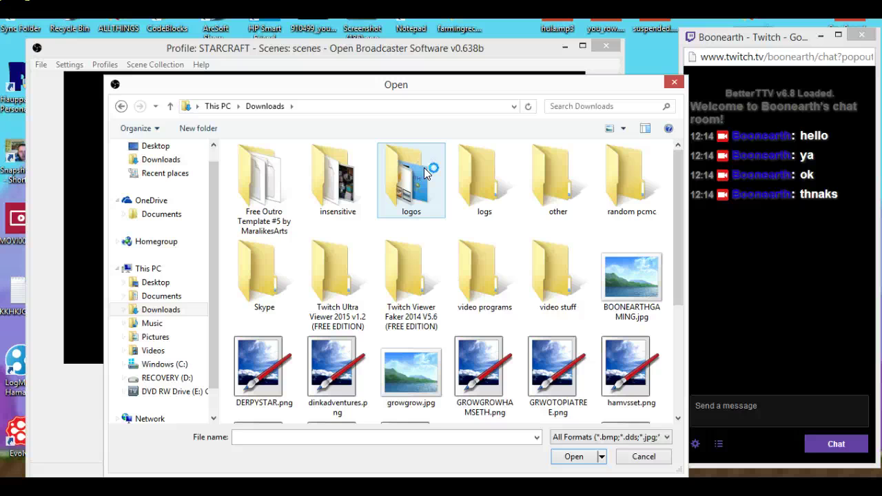
pyautogui.doubleClick(424, 167)
pyautogui.click(275, 206)
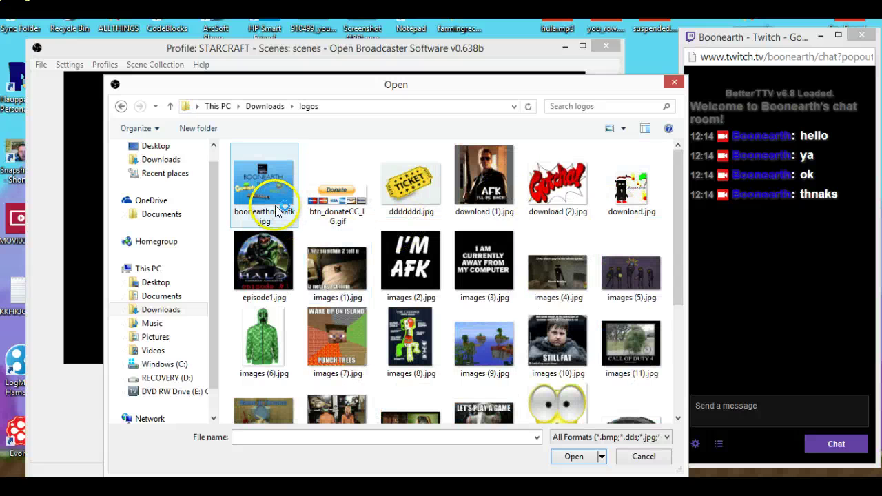
pyautogui.click(569, 454)
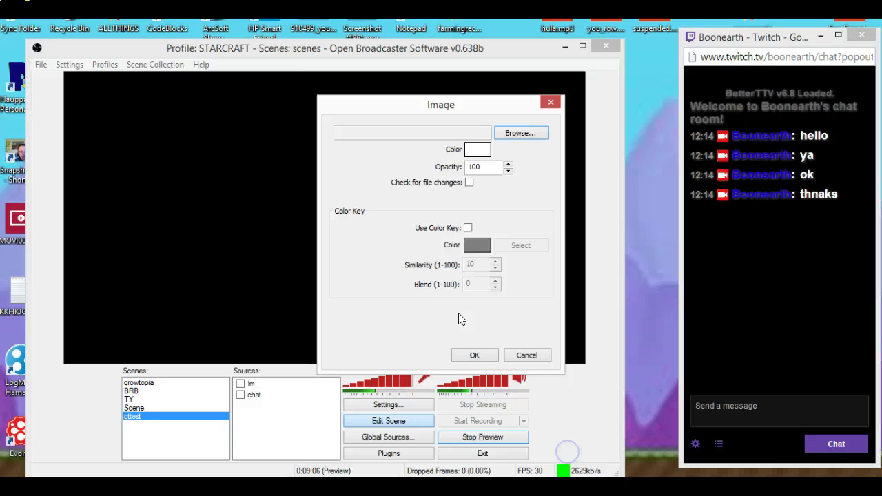
pyautogui.moveTo(405, 287); pyautogui.dragTo(454, 290)
# - Confirm the Image source, then centre and enlarge the AFK logo in the preview
pyautogui.click(469, 355)
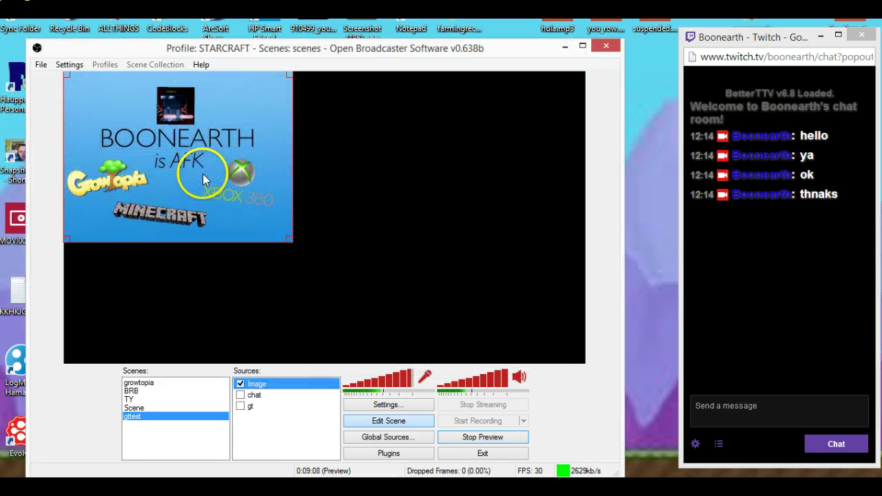
pyautogui.moveTo(203, 177); pyautogui.dragTo(296, 212)
pyautogui.moveTo(382, 274); pyautogui.dragTo(464, 295)
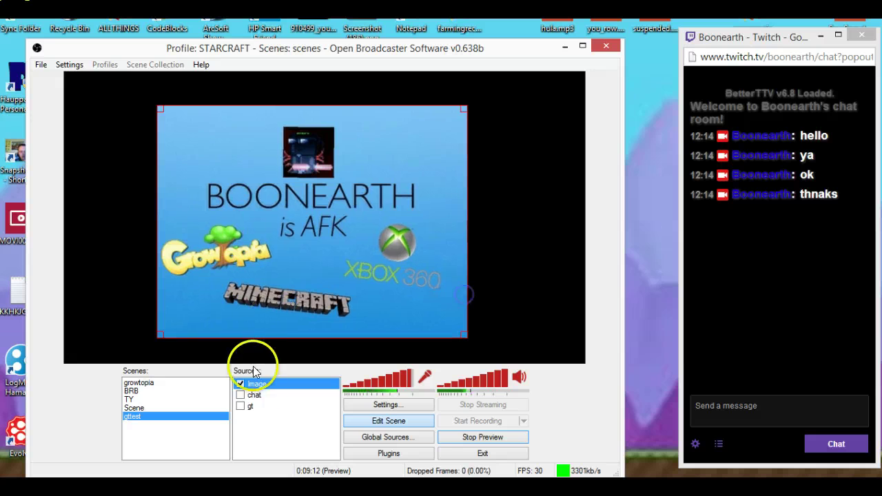
# - Show gt again and move the Image source down twice, below chat and the game capture
pyautogui.click(241, 406)
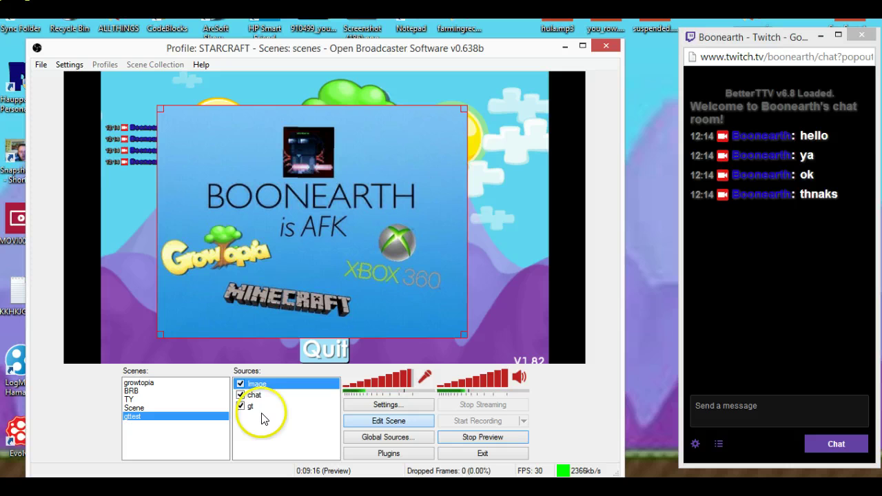
pyautogui.click(254, 407)
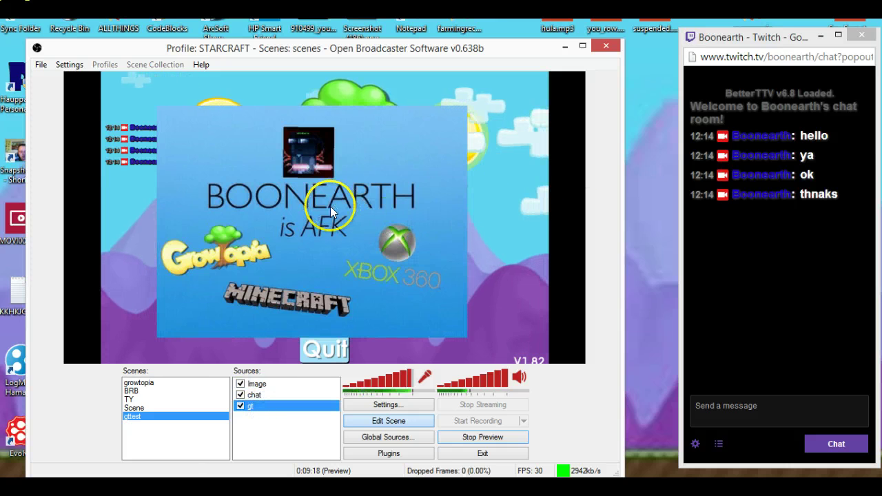
pyautogui.click(262, 384)
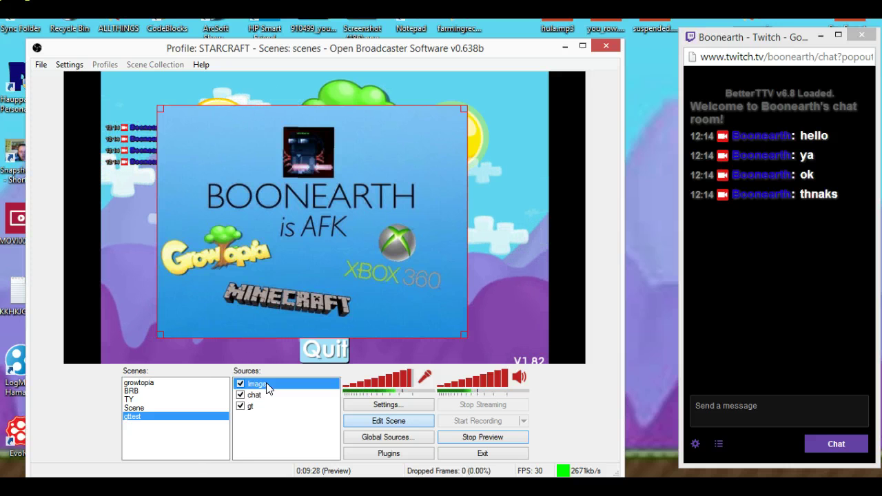
pyautogui.hotkey('ctrl', 'Down')
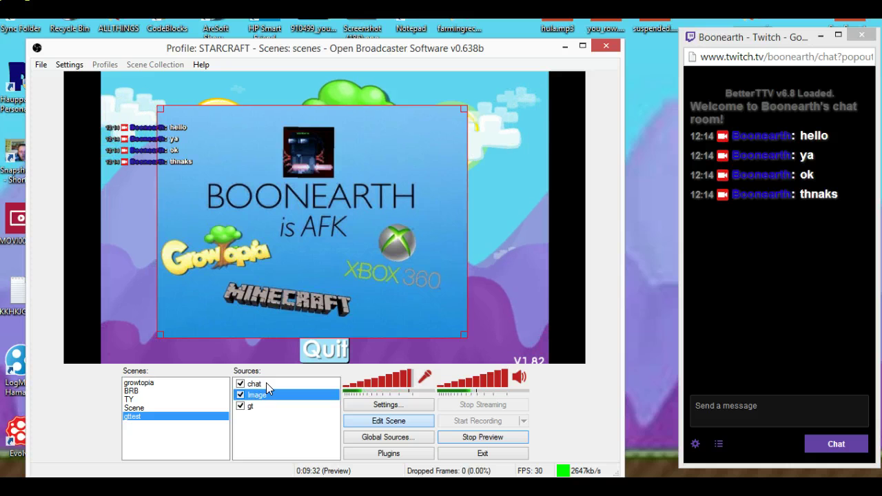
pyautogui.hotkey('ctrl', 'Down')
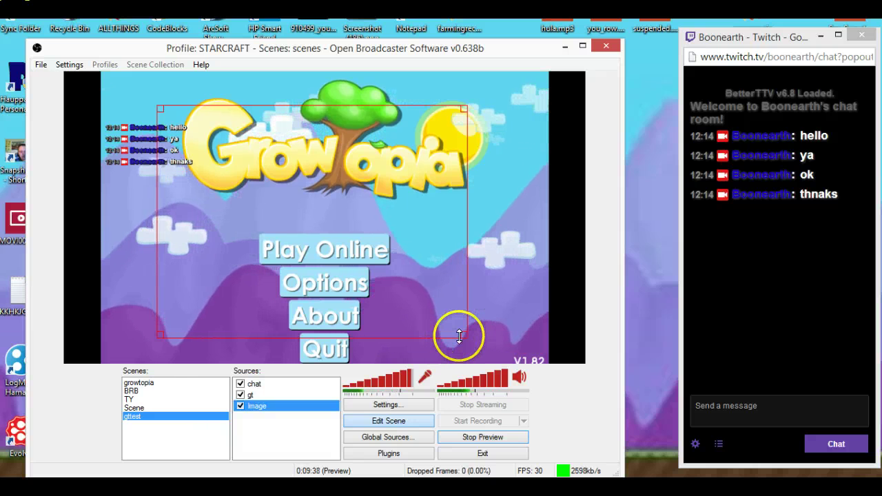
# - Stretch the AFK logo past the preview's right and top-left edges, then slide gt left to fill the frame
pyautogui.moveTo(463, 335); pyautogui.dragTo(577, 351)
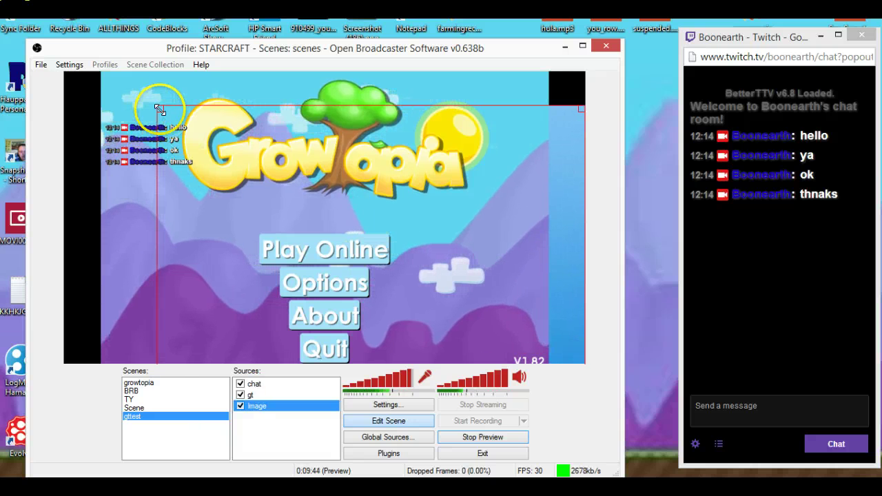
pyautogui.moveTo(158, 109); pyautogui.dragTo(57, 76)
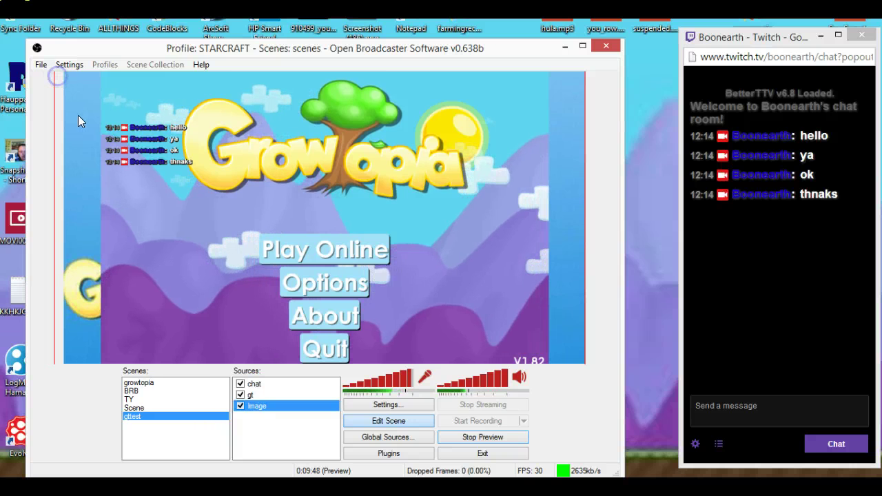
pyautogui.click(250, 395)
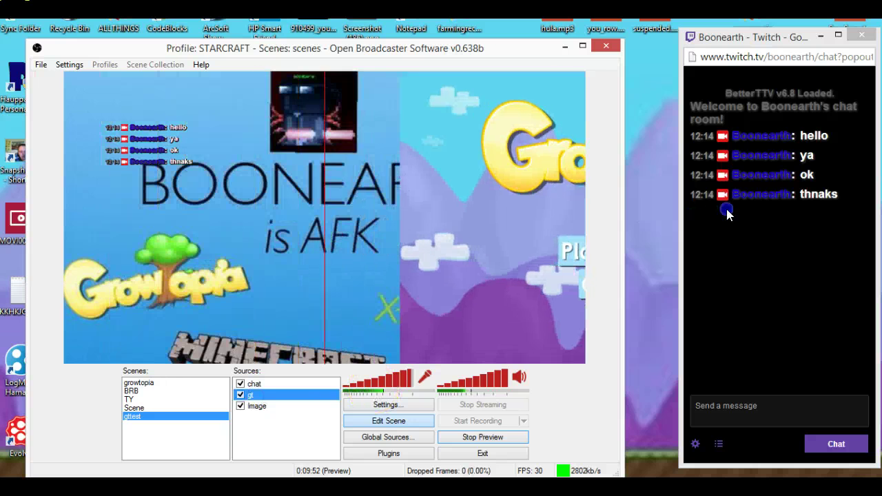
pyautogui.moveTo(583, 215); pyautogui.dragTo(418, 211)
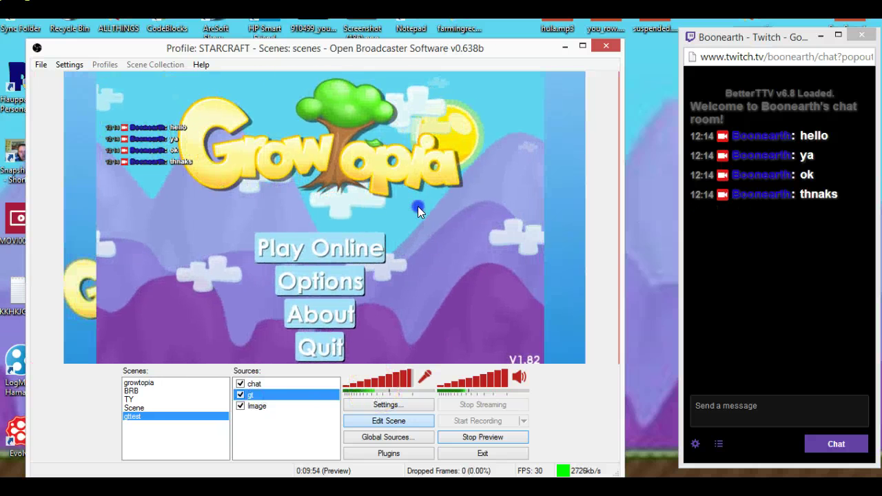
pyautogui.click(252, 416)
pyautogui.click(288, 438)
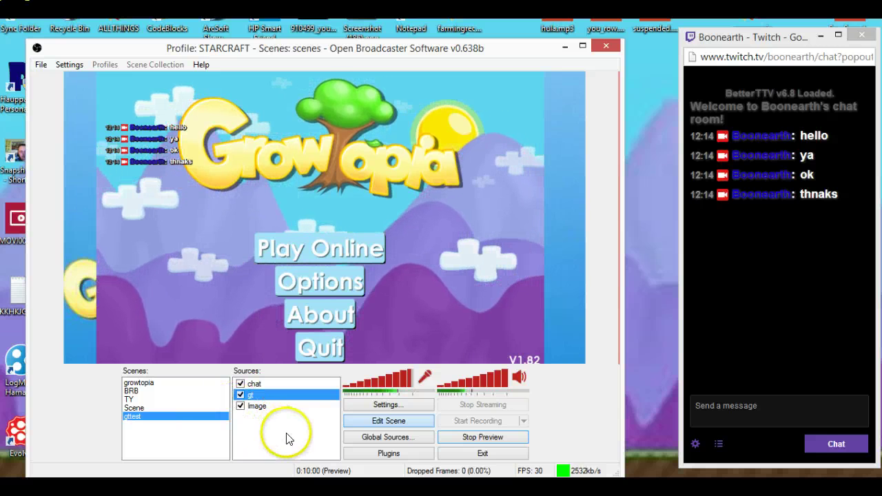